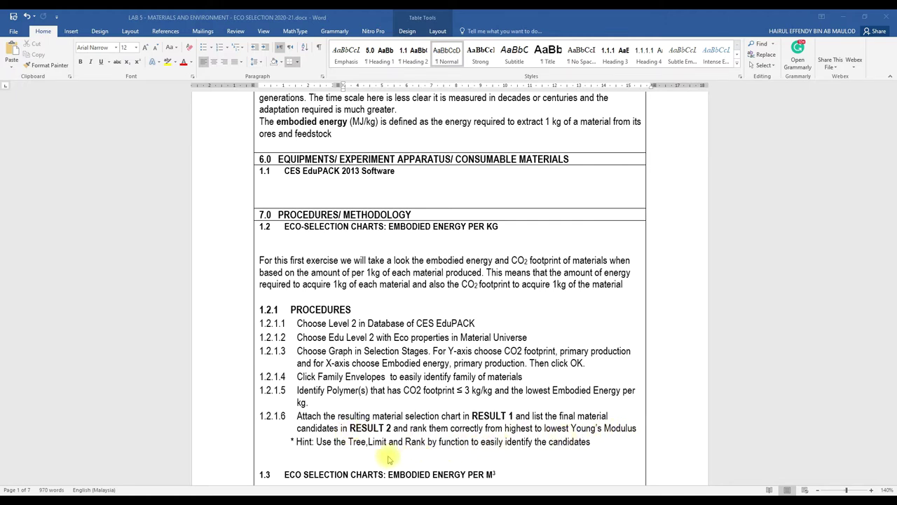
- Switch from the lab sheet to CES EduPack 2013 and open the Level 2 database
{"action": "scroll", "coordinate": [371, 456], "scroll_direction": "down", "scroll_amount": 2}
{"action": "scroll", "coordinate": [311, 374], "scroll_direction": "up", "scroll_amount": 1}
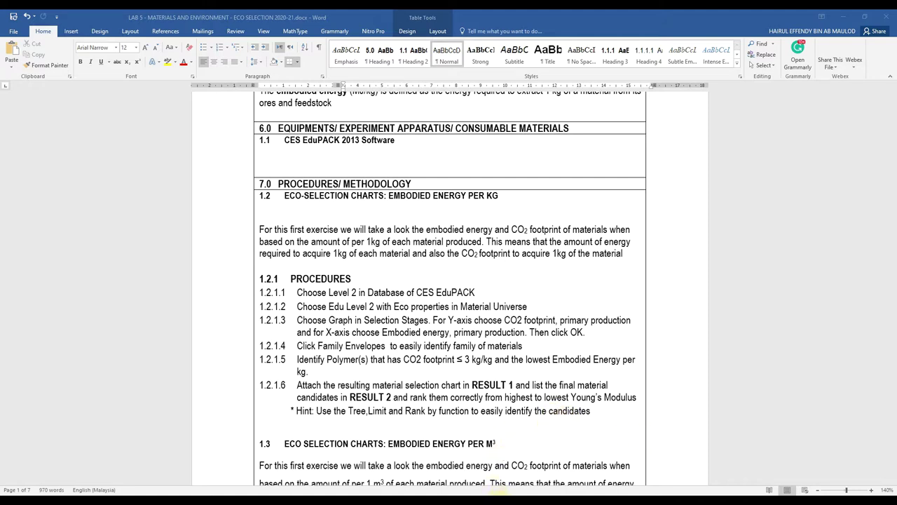
{"action": "mouse_move", "coordinate": [493, 500]}
{"action": "left_click", "coordinate": [493, 459]}
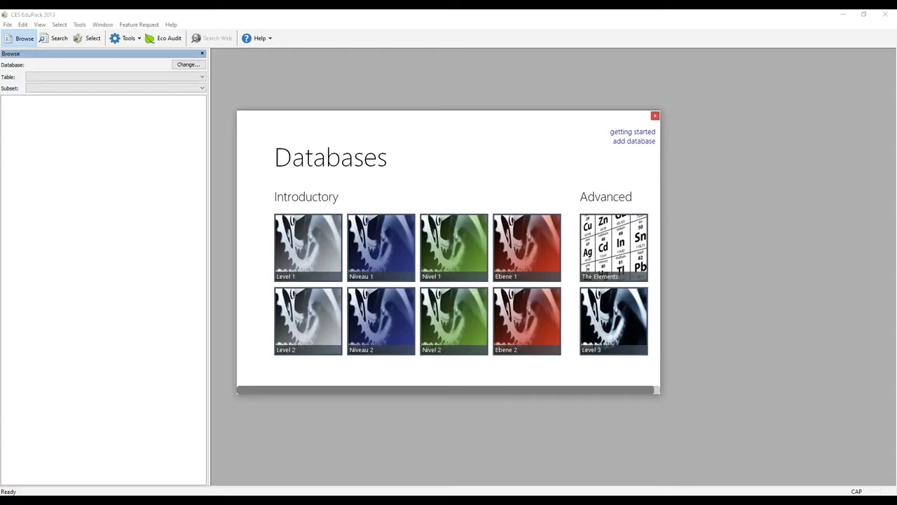
{"action": "left_click", "coordinate": [325, 322]}
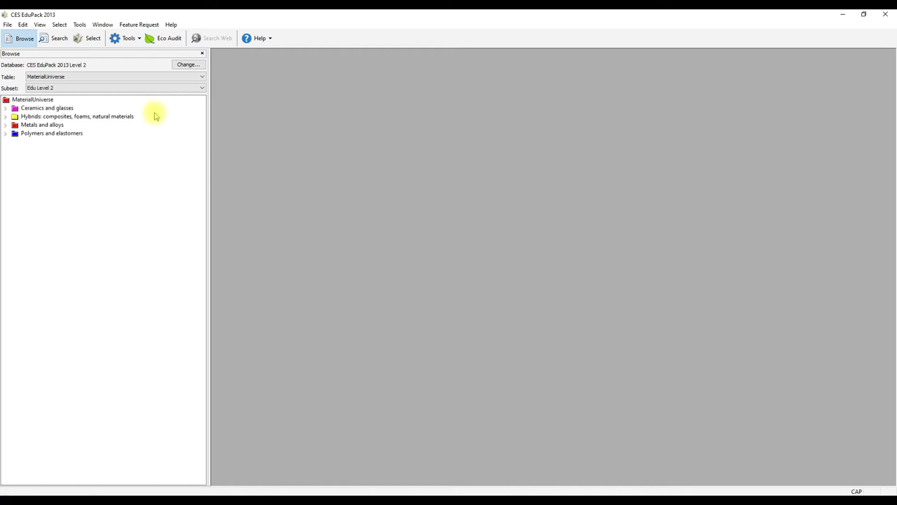
- Choose the MaterialUniverse subset Edu Level 2 with Eco properties for browsing and as the data source of a new selection project
{"action": "left_click", "coordinate": [130, 88]}
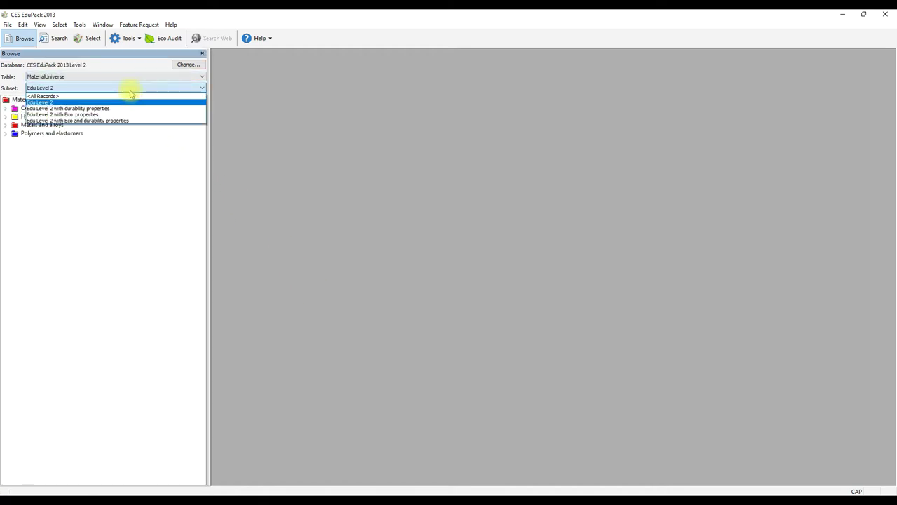
{"action": "left_click", "coordinate": [124, 115]}
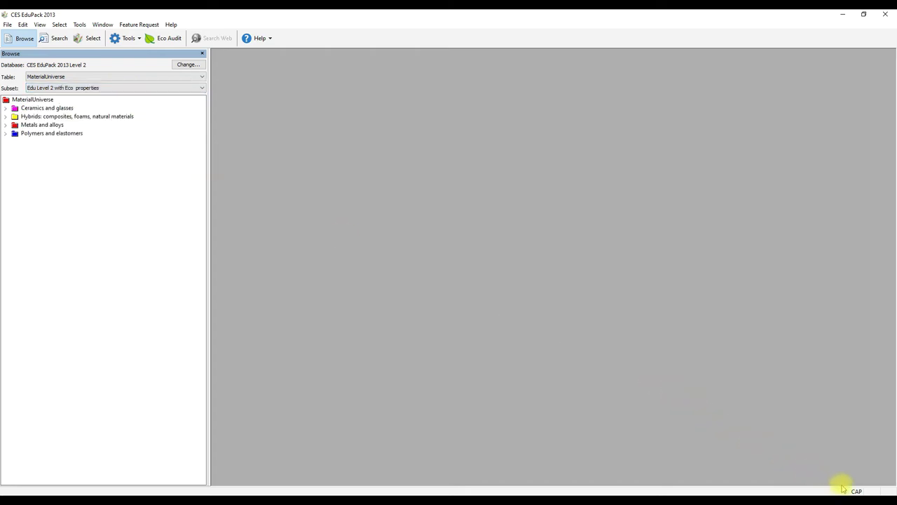
{"action": "left_click", "coordinate": [94, 39]}
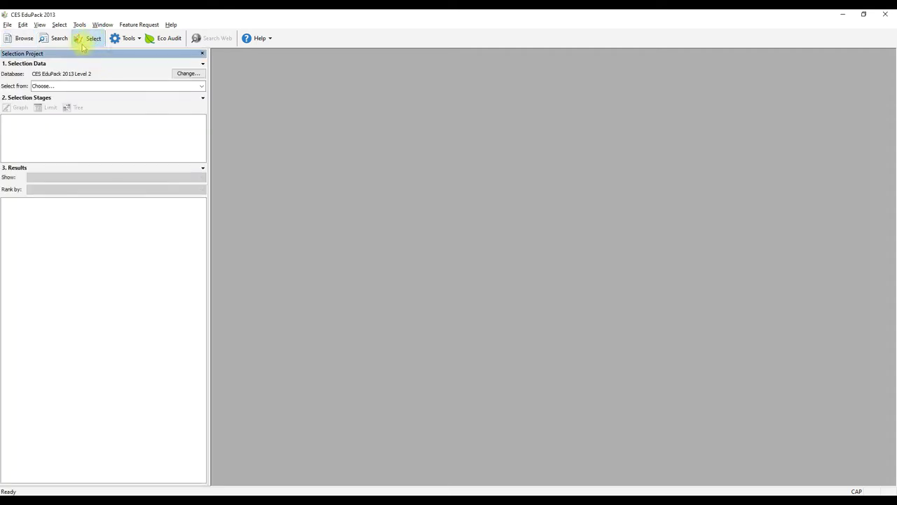
{"action": "left_click", "coordinate": [58, 86]}
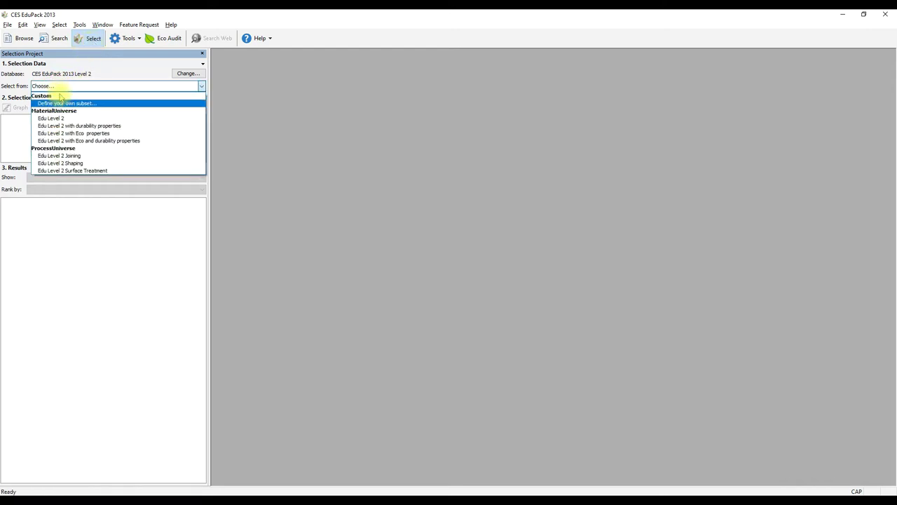
{"action": "left_click", "coordinate": [60, 133]}
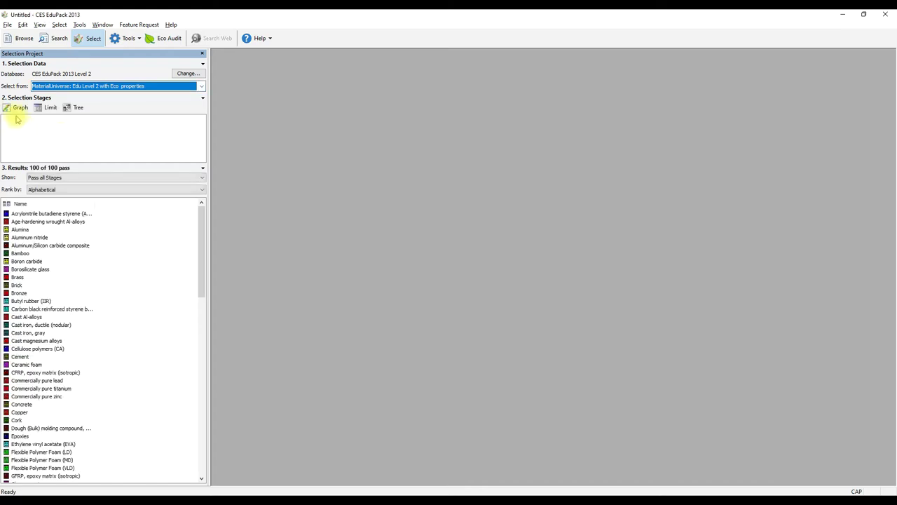
- Start a graph stage with CO2 footprint, primary production from the Primary material production category on the Y-axis
{"action": "left_click", "coordinate": [17, 110]}
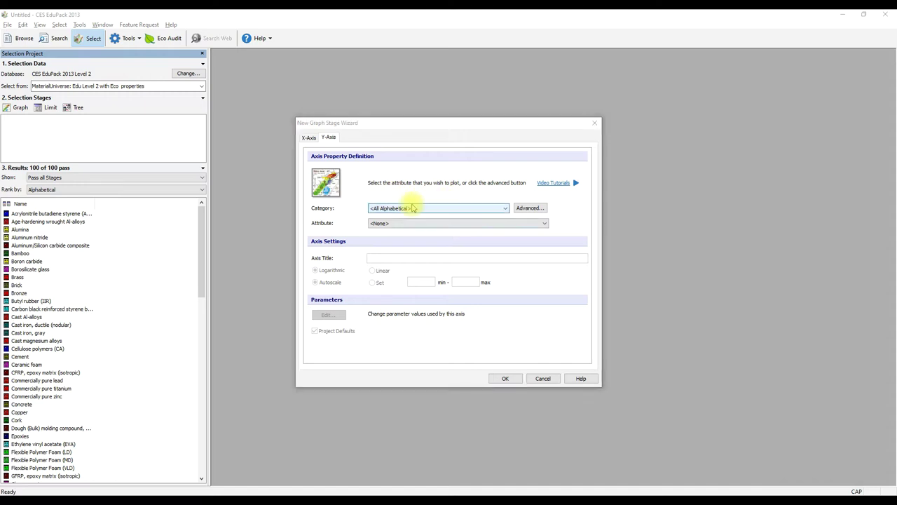
{"action": "left_click", "coordinate": [414, 211]}
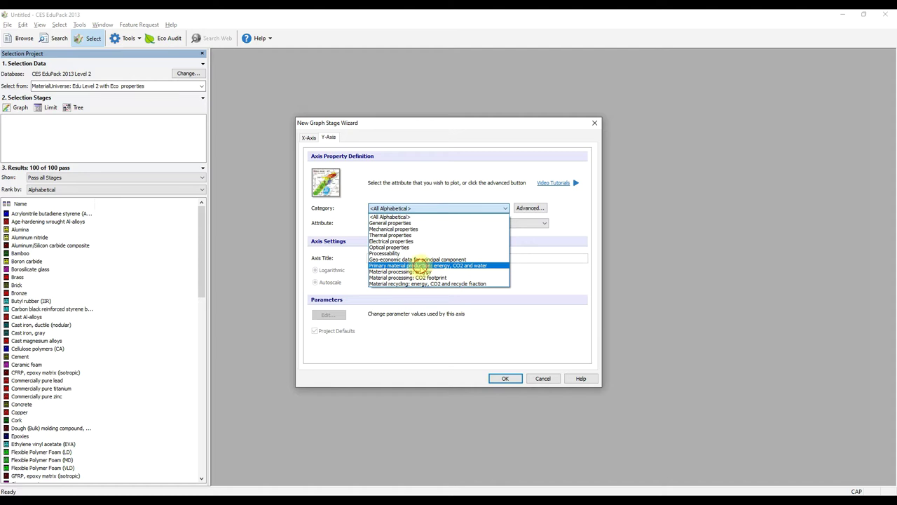
{"action": "left_click", "coordinate": [421, 266]}
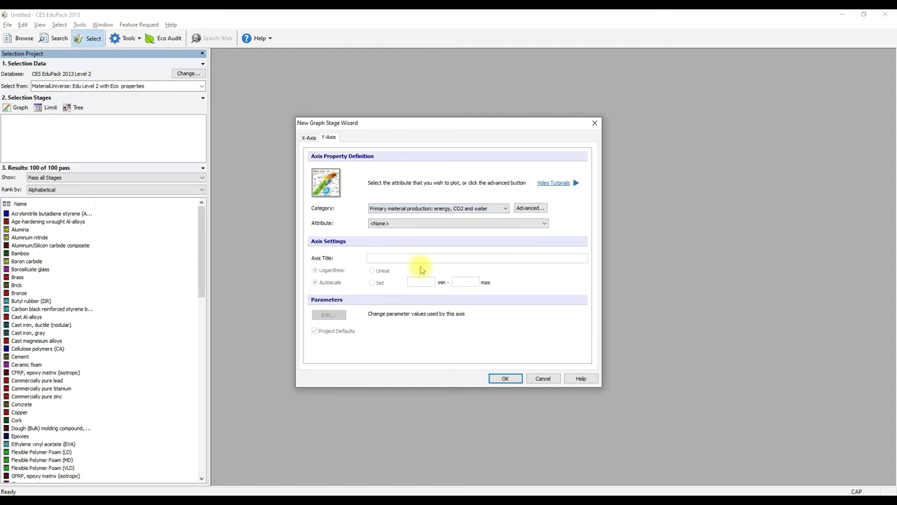
{"action": "left_click", "coordinate": [412, 222]}
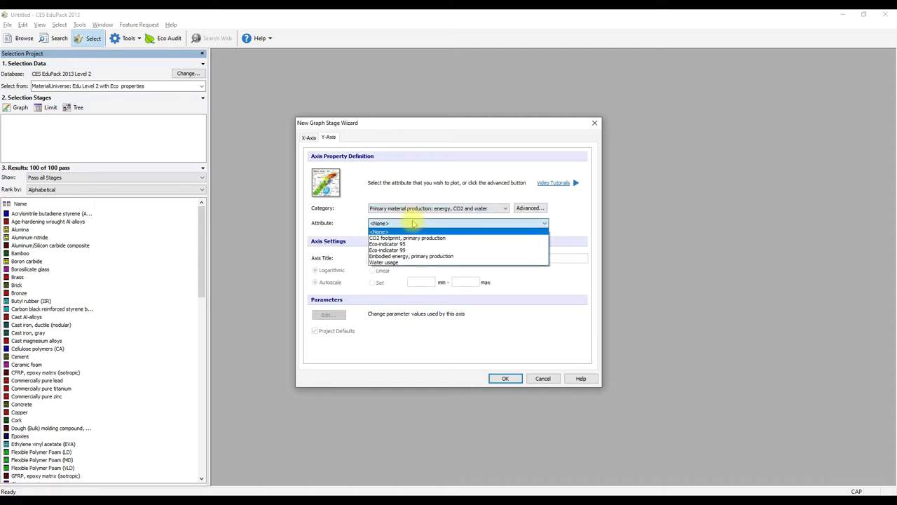
{"action": "left_click", "coordinate": [418, 238]}
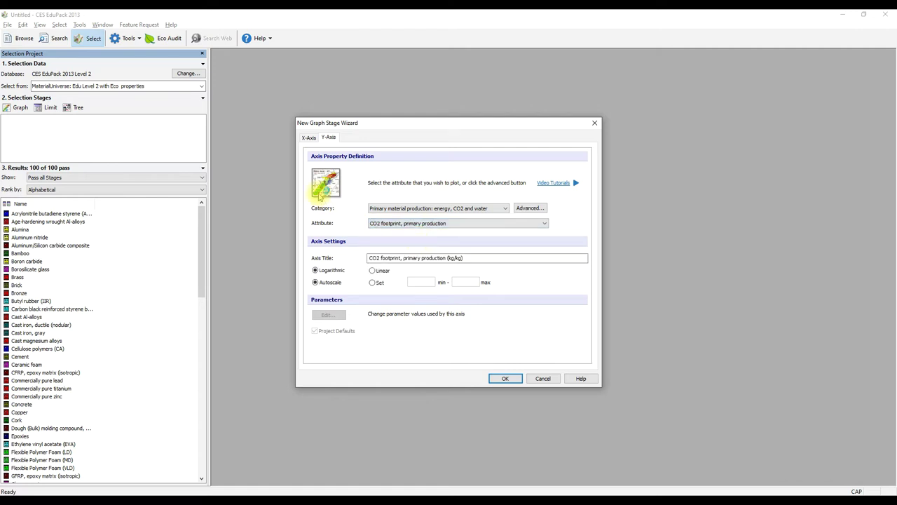
- Create the chart with Embodied energy, primary production on the X-axis and show its family envelopes
{"action": "left_click", "coordinate": [309, 137]}
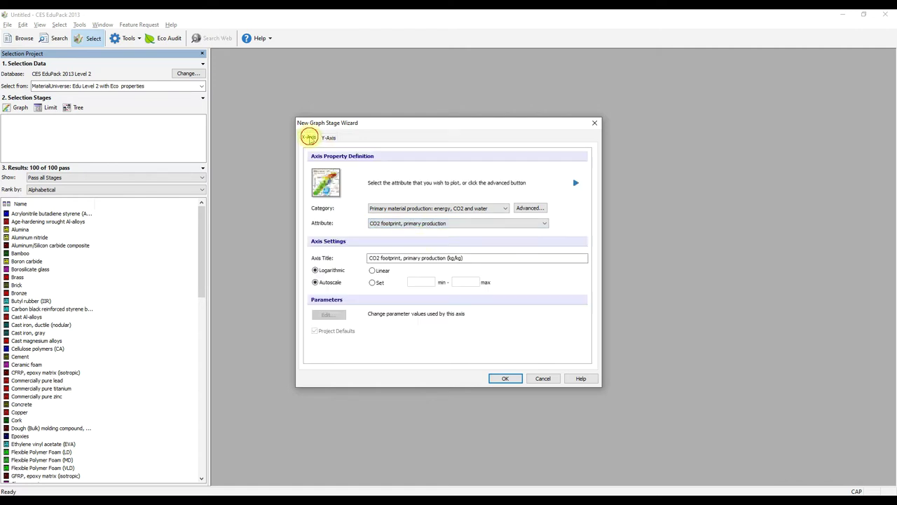
{"action": "left_click", "coordinate": [394, 207]}
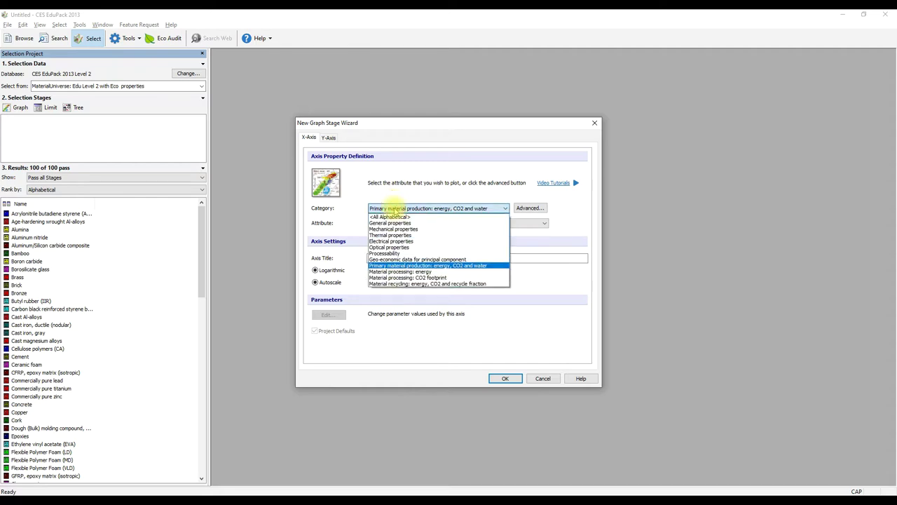
{"action": "left_click", "coordinate": [408, 266]}
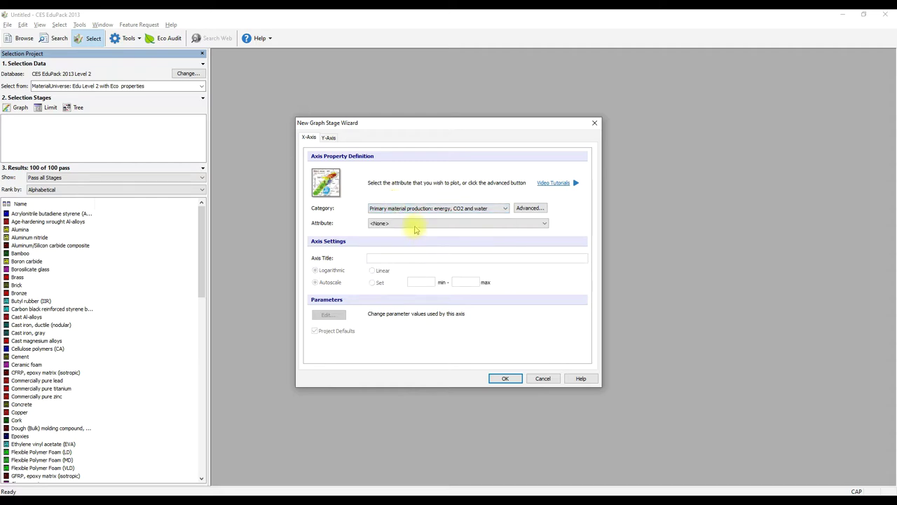
{"action": "left_click", "coordinate": [451, 224]}
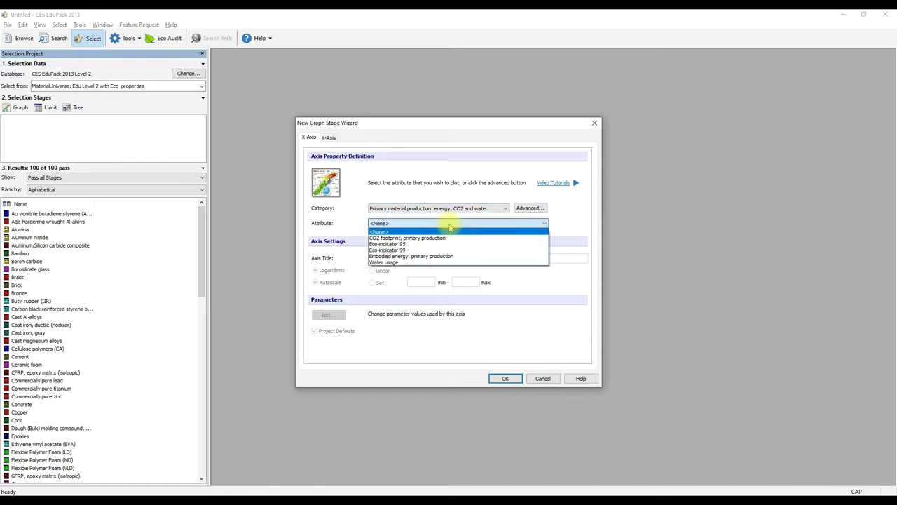
{"action": "left_click", "coordinate": [435, 256]}
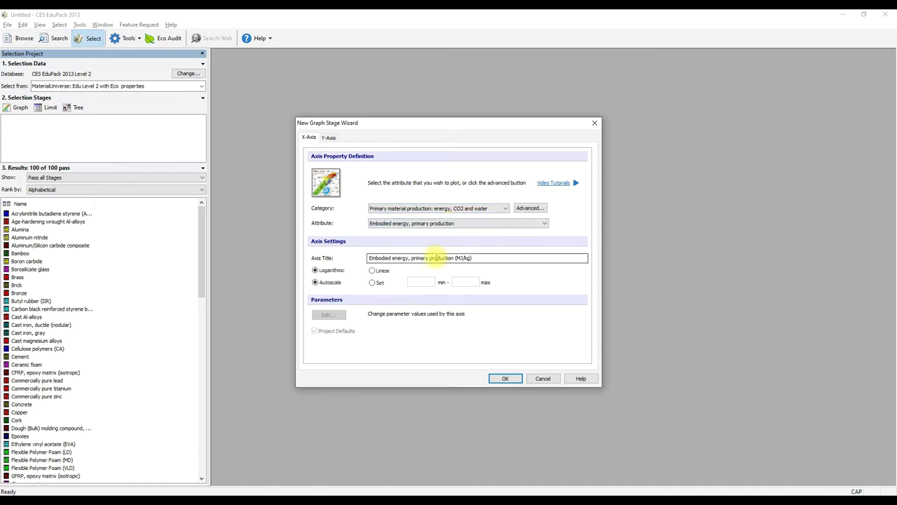
{"action": "left_click", "coordinate": [505, 378]}
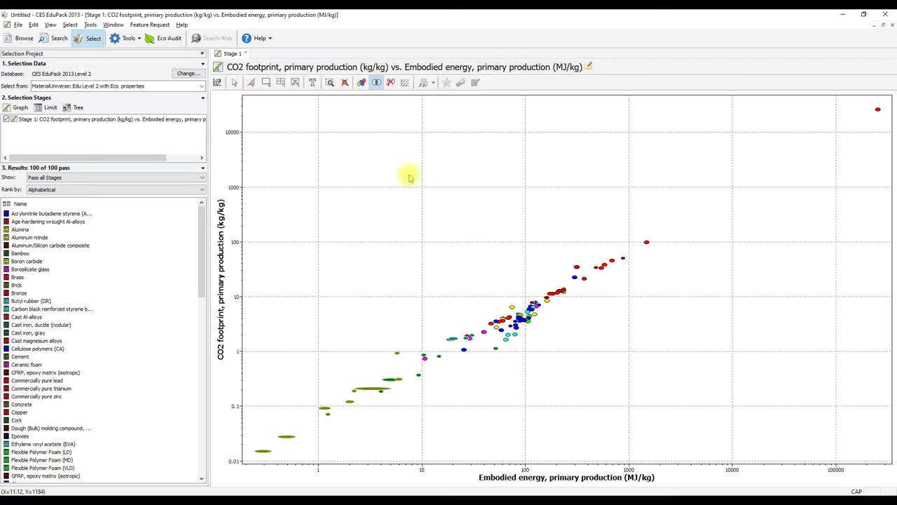
{"action": "left_click", "coordinate": [361, 84]}
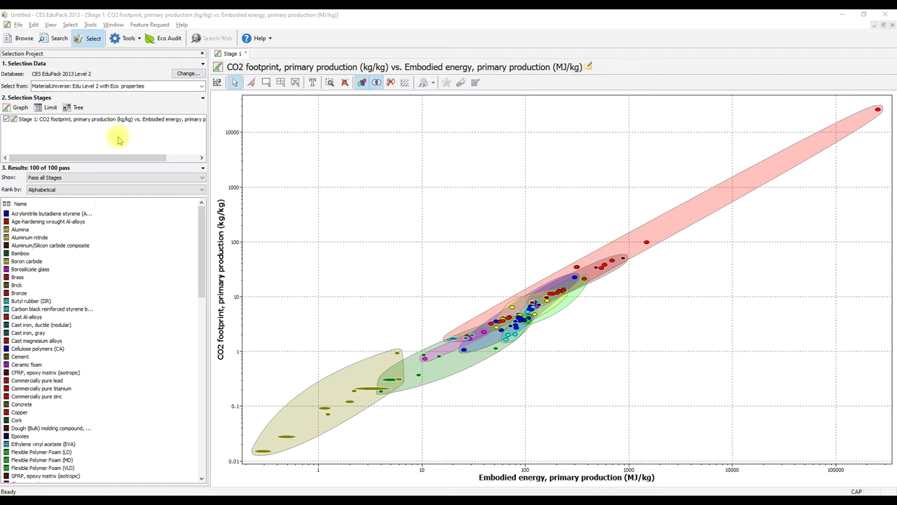
- Add a tree stage that passes only the Polymers and elastomers family of MaterialUniverse
{"action": "left_click", "coordinate": [68, 108]}
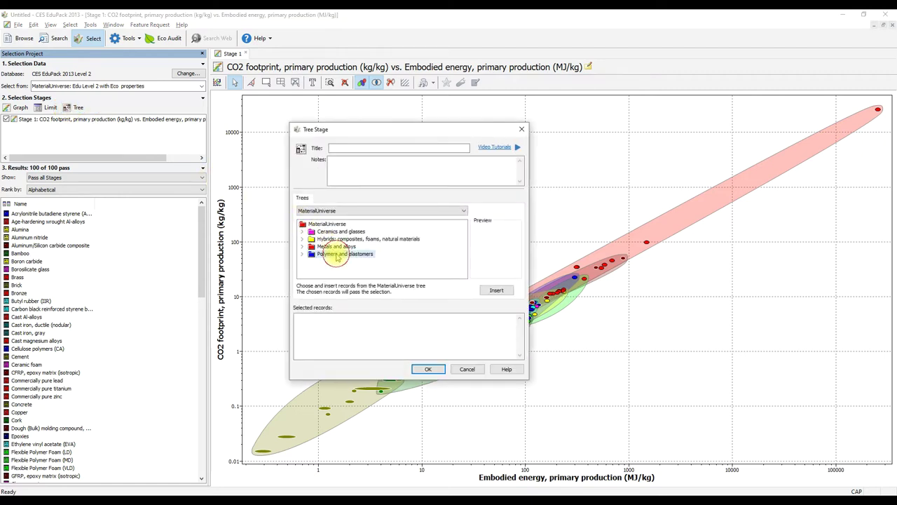
{"action": "left_click", "coordinate": [342, 254]}
{"action": "left_click", "coordinate": [494, 291]}
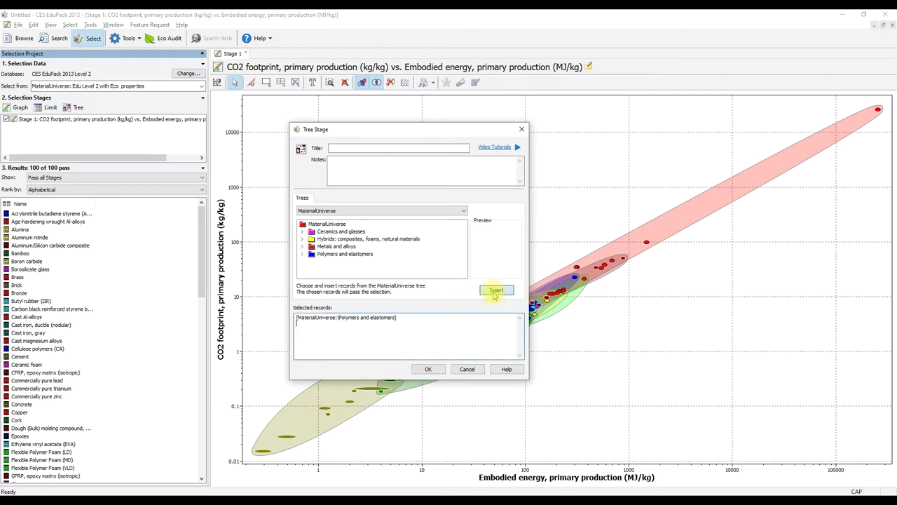
{"action": "left_click", "coordinate": [428, 370]}
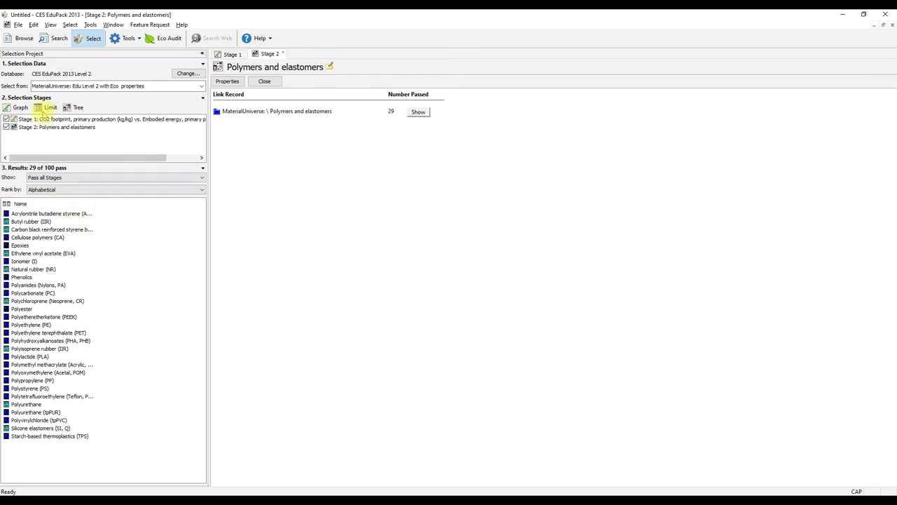
- Add a limit stage with a maximum CO2 footprint, primary production of 3 kg/kg and apply it
{"action": "left_click", "coordinate": [46, 107]}
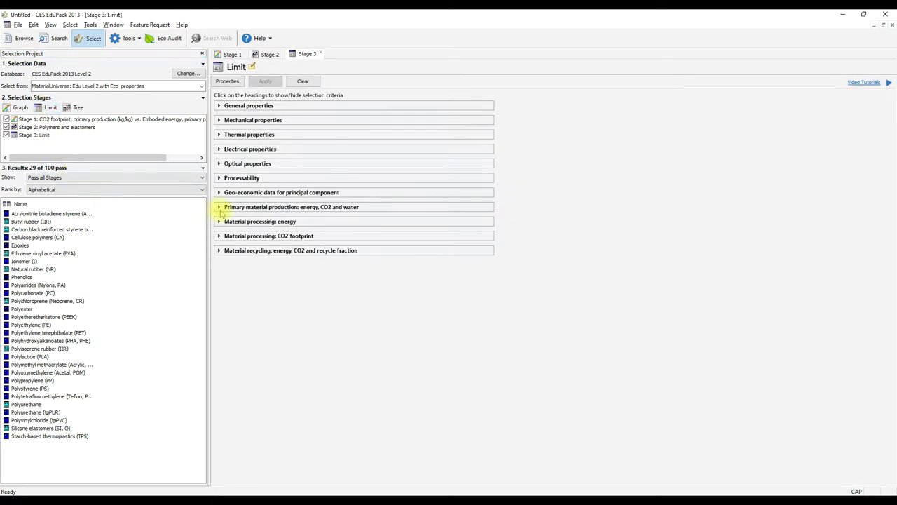
{"action": "left_click", "coordinate": [221, 209]}
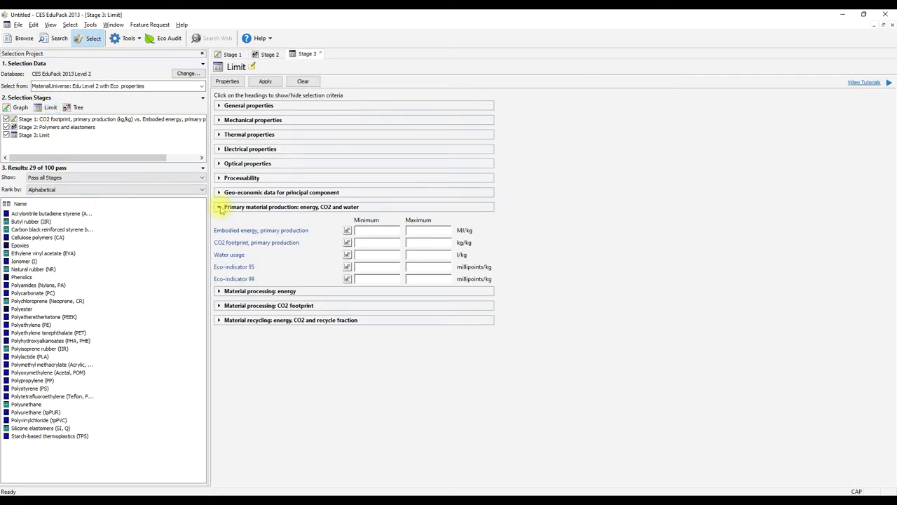
{"action": "left_click", "coordinate": [419, 244]}
{"action": "type", "text": "3"}
{"action": "left_click", "coordinate": [268, 82]}
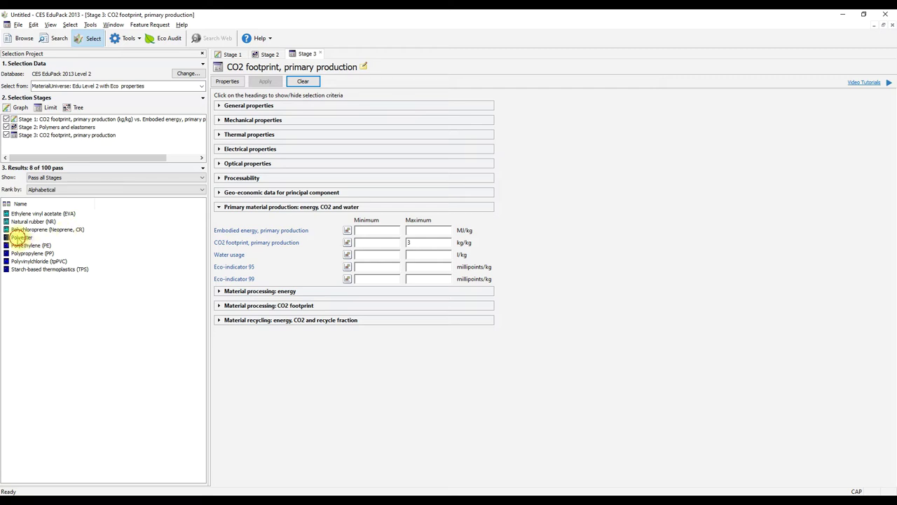
- Open the Polyester record from the results and review its material properties
{"action": "double_click", "coordinate": [21, 238]}
{"action": "scroll", "coordinate": [336, 275], "scroll_direction": "down", "scroll_amount": 6}
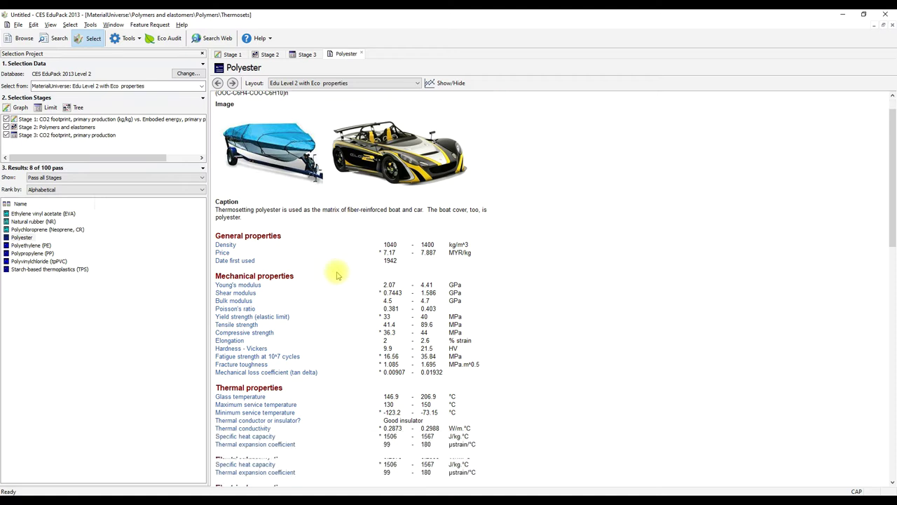
{"action": "scroll", "coordinate": [336, 275], "scroll_direction": "down", "scroll_amount": 5}
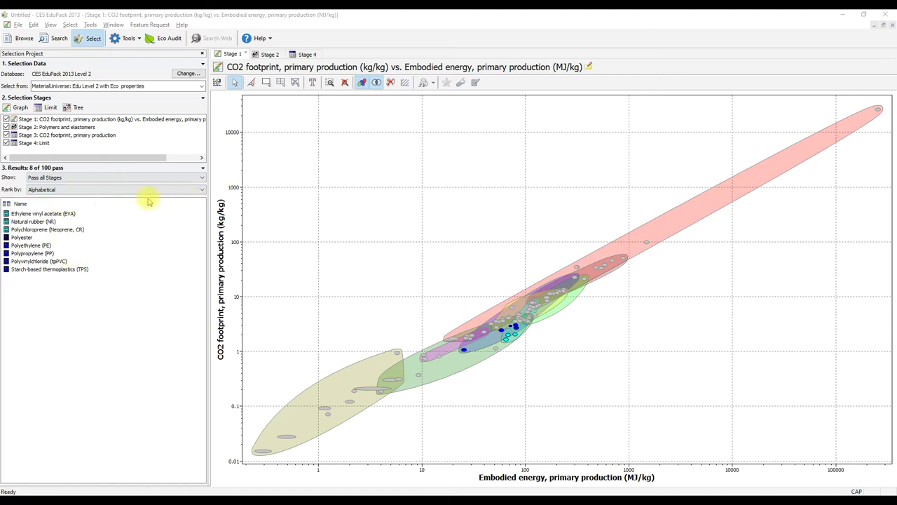
- Switch to the Word lab sheet to check the procedure for embodied energy per kg, and return to CES EduPack
{"action": "left_click", "coordinate": [473, 492]}
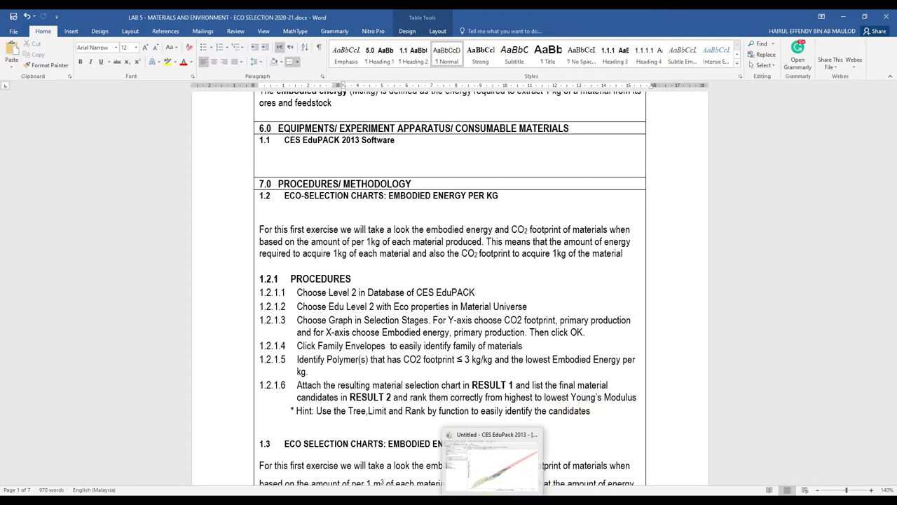
{"action": "left_click", "coordinate": [494, 469]}
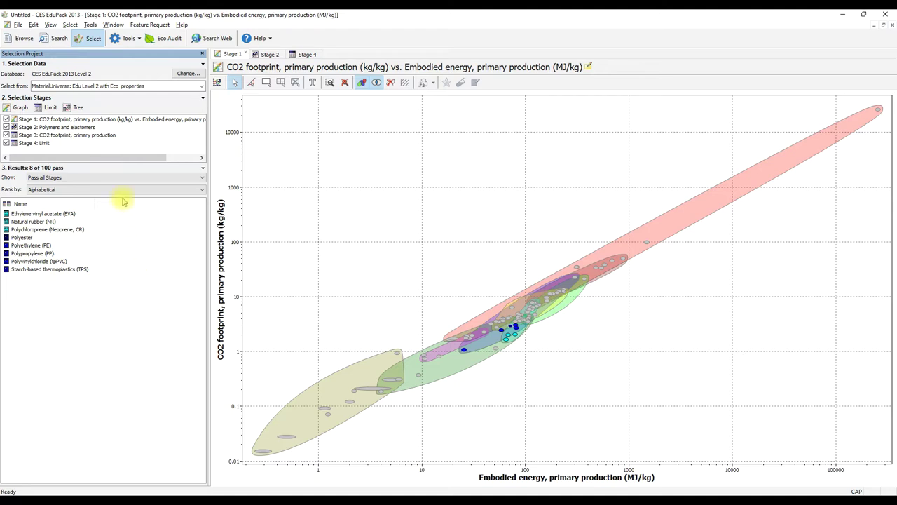
{"action": "left_click", "coordinate": [125, 121]}
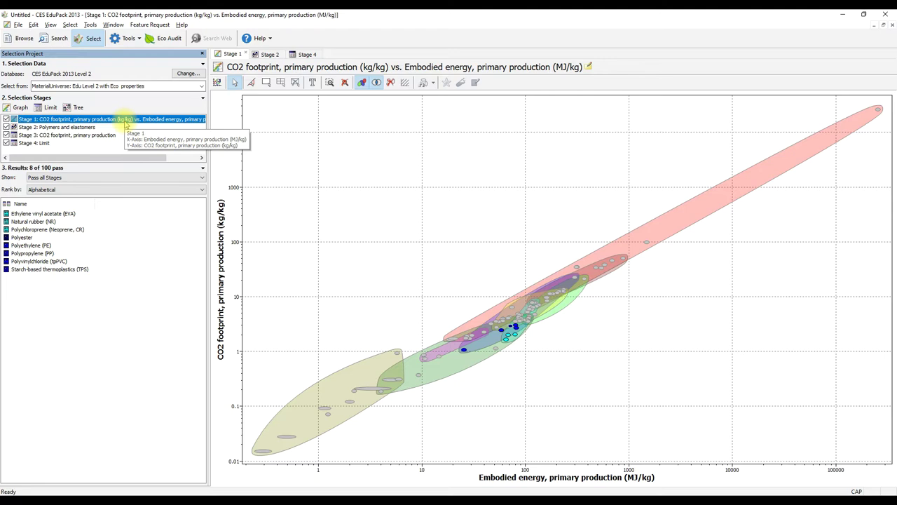
{"action": "left_click", "coordinate": [20, 108]}
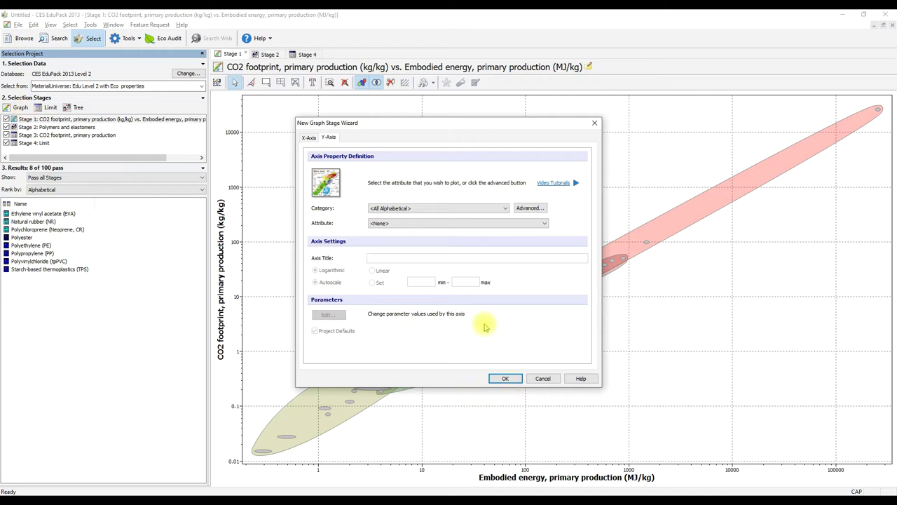
{"action": "left_click", "coordinate": [540, 378]}
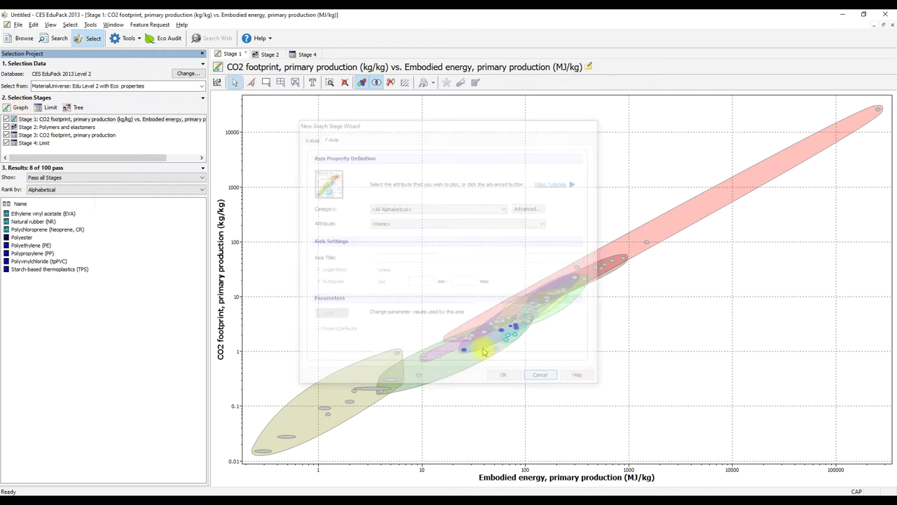
- Change the Stage 1 Y-axis to the expression [Young's modulus] / [CO2 footprint, primary production] and apply it to the chart
{"action": "right_click", "coordinate": [148, 121]}
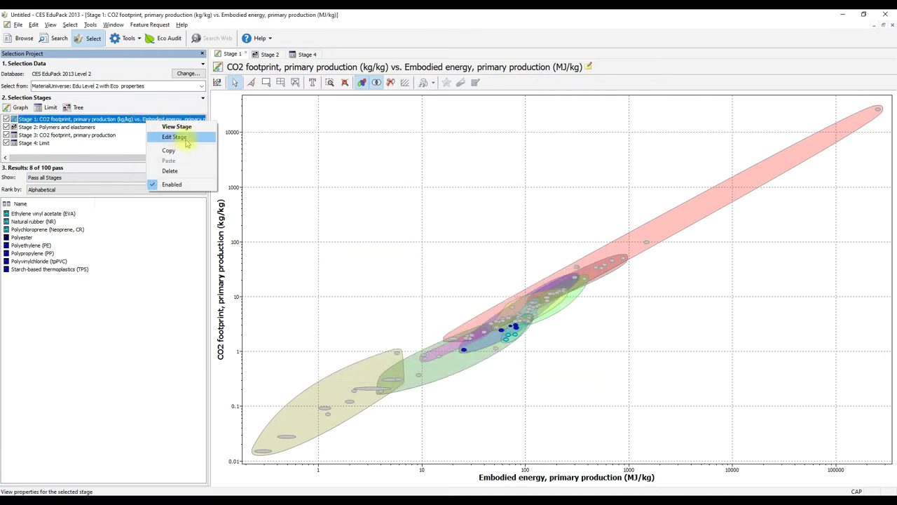
{"action": "left_click", "coordinate": [194, 139]}
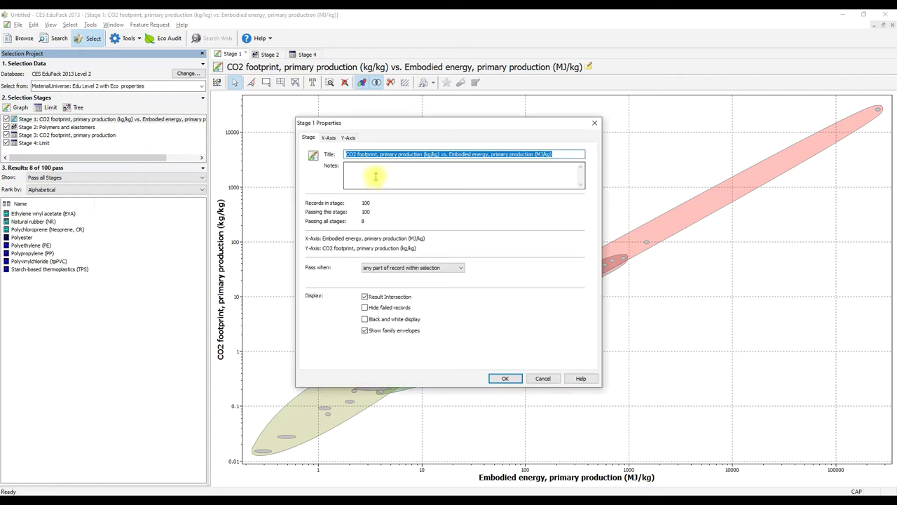
{"action": "left_click", "coordinate": [348, 138]}
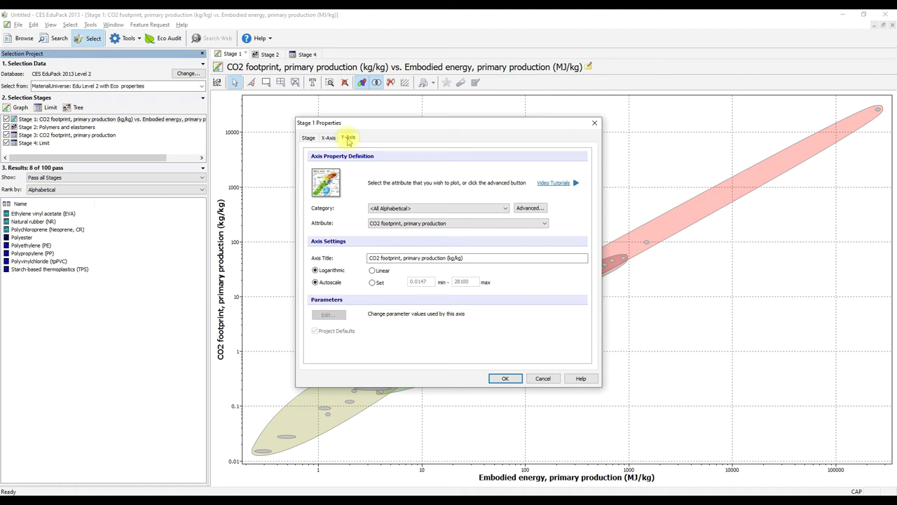
{"action": "left_click", "coordinate": [523, 210]}
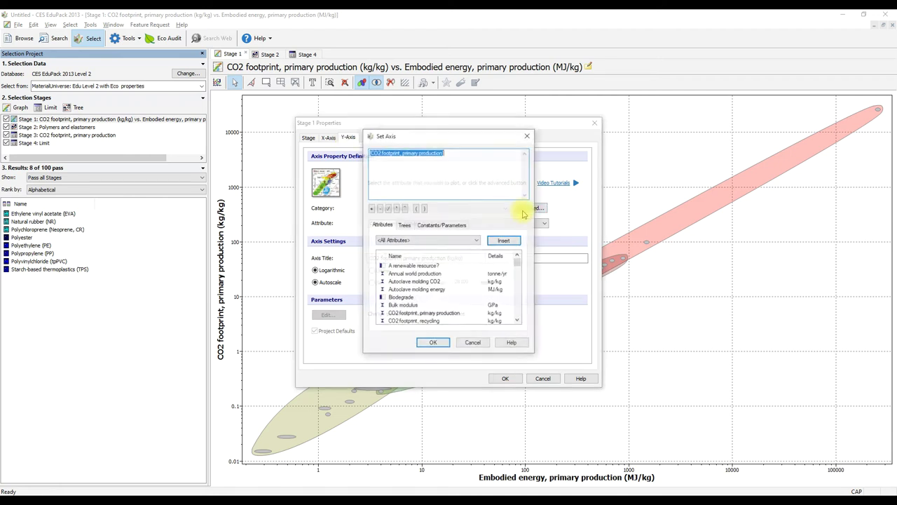
{"action": "left_click", "coordinate": [370, 153]}
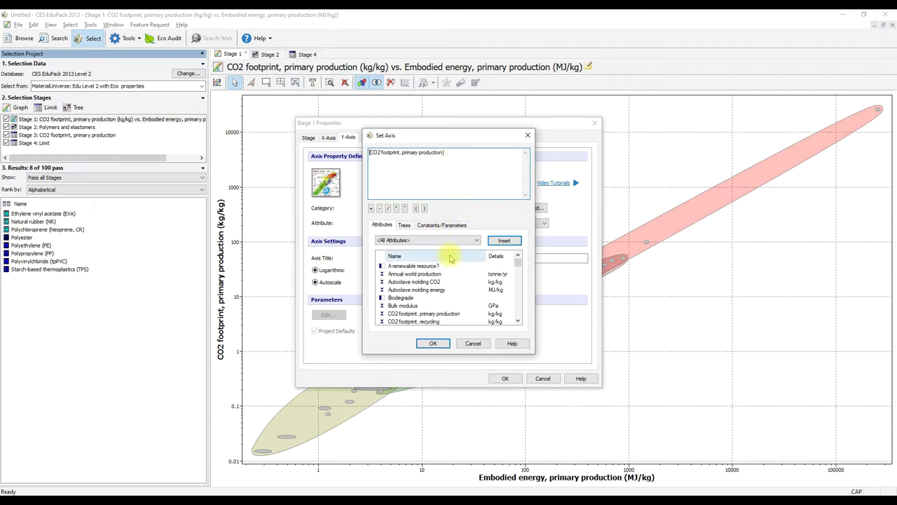
{"action": "scroll", "coordinate": [445, 273], "scroll_direction": "down", "scroll_amount": 3}
{"action": "scroll", "coordinate": [446, 277], "scroll_direction": "down", "scroll_amount": 15}
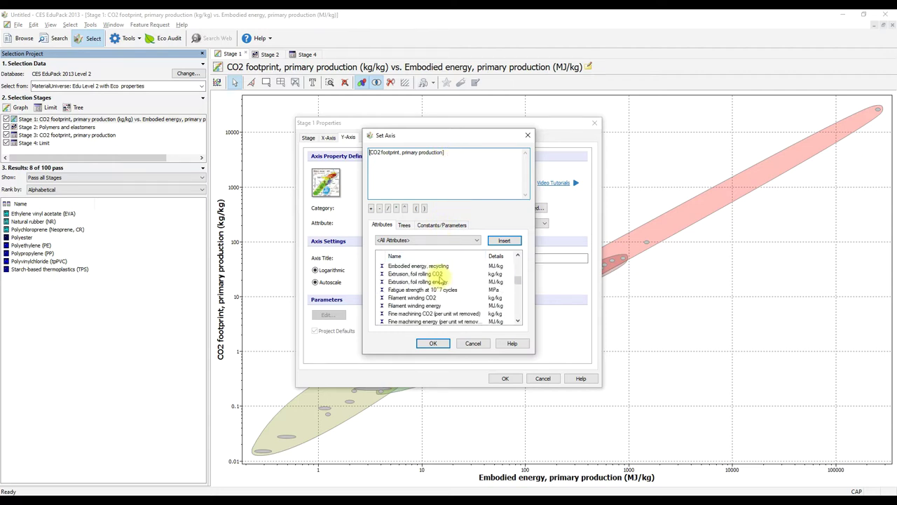
{"action": "scroll", "coordinate": [442, 284], "scroll_direction": "down", "scroll_amount": 5}
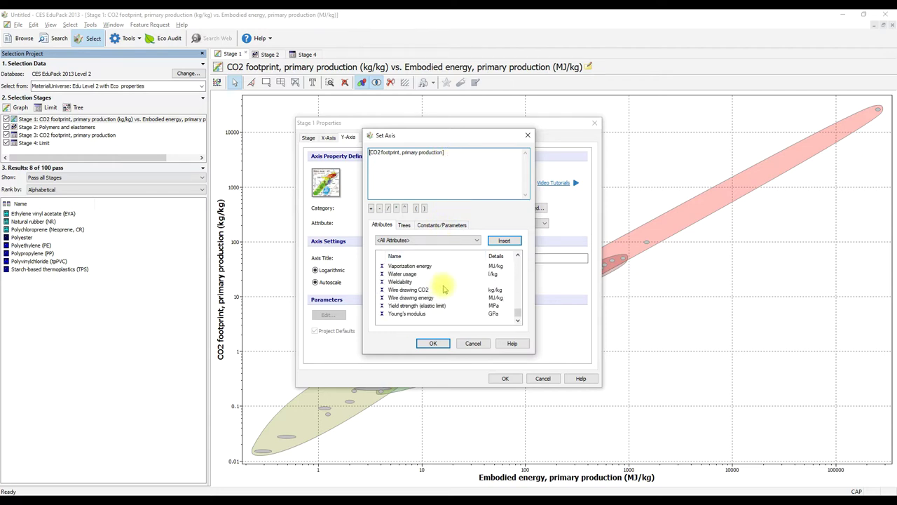
{"action": "left_click", "coordinate": [418, 315]}
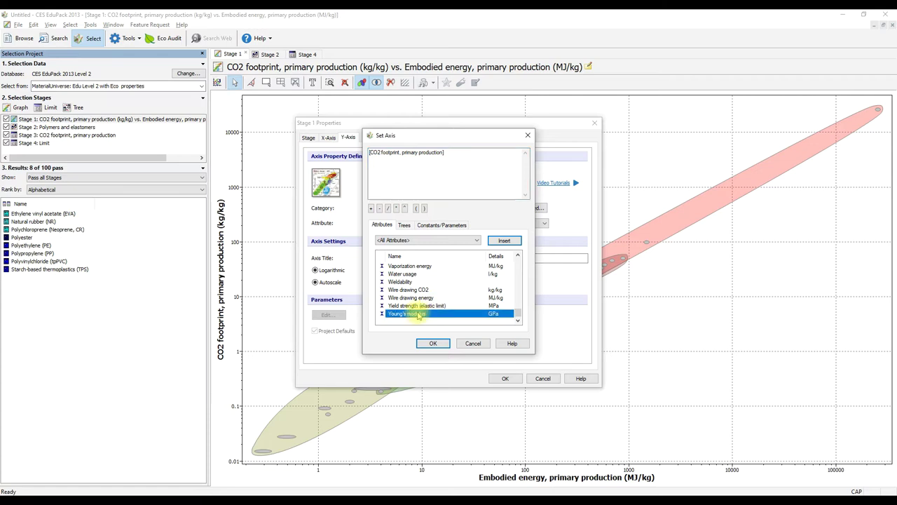
{"action": "left_click", "coordinate": [504, 240]}
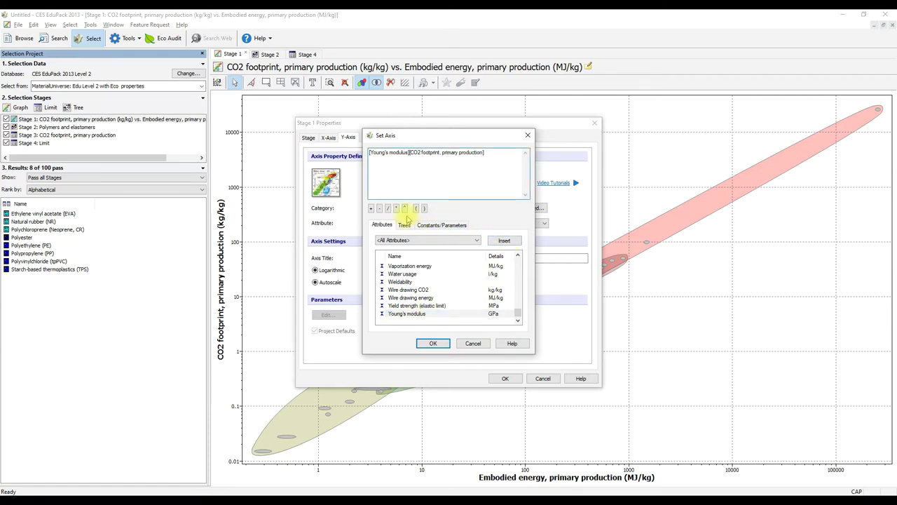
{"action": "left_click", "coordinate": [389, 209]}
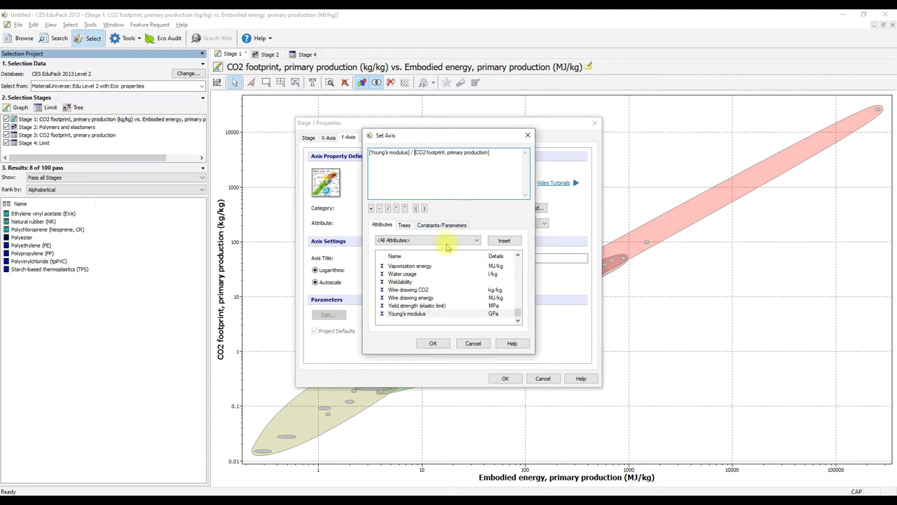
{"action": "left_click", "coordinate": [434, 343]}
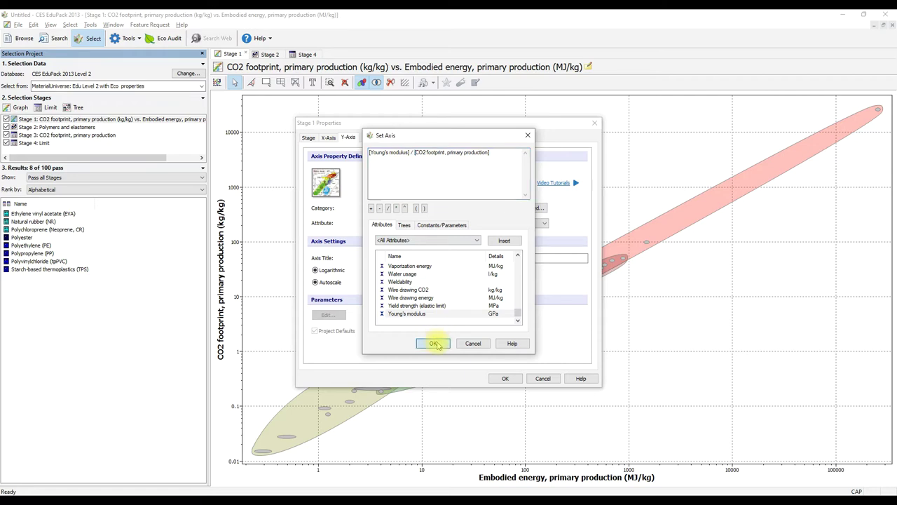
{"action": "left_click", "coordinate": [504, 378]}
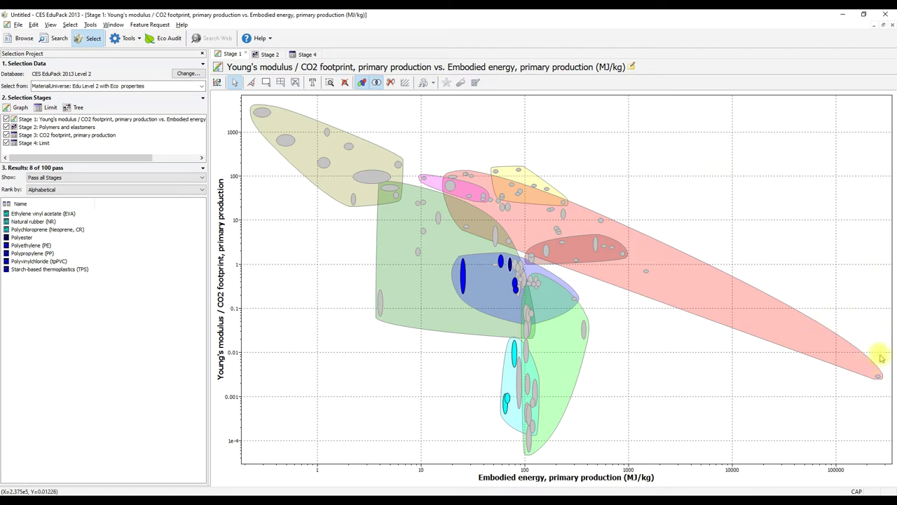
- Rank the results by Stage 1: Young's modulus / CO2 footprint, primary production from highest to lowest, and widen the value column
{"action": "left_click", "coordinate": [130, 190]}
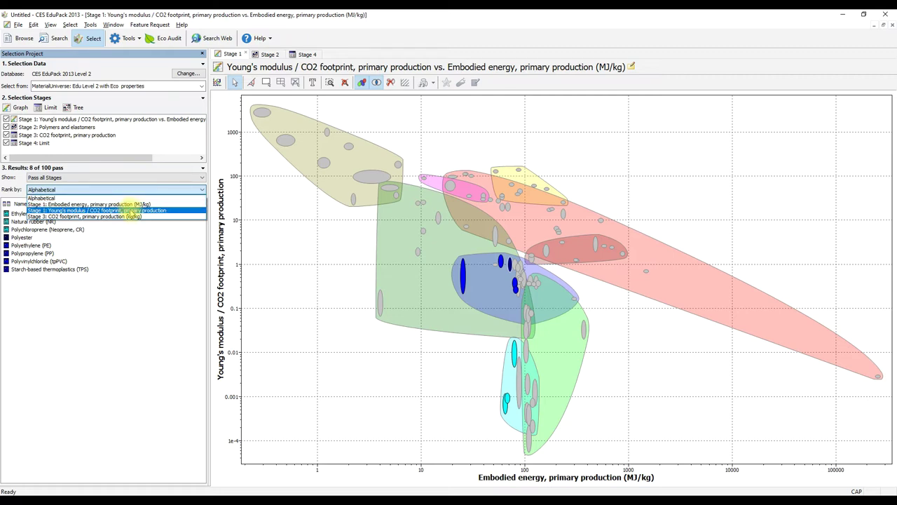
{"action": "left_click", "coordinate": [131, 211]}
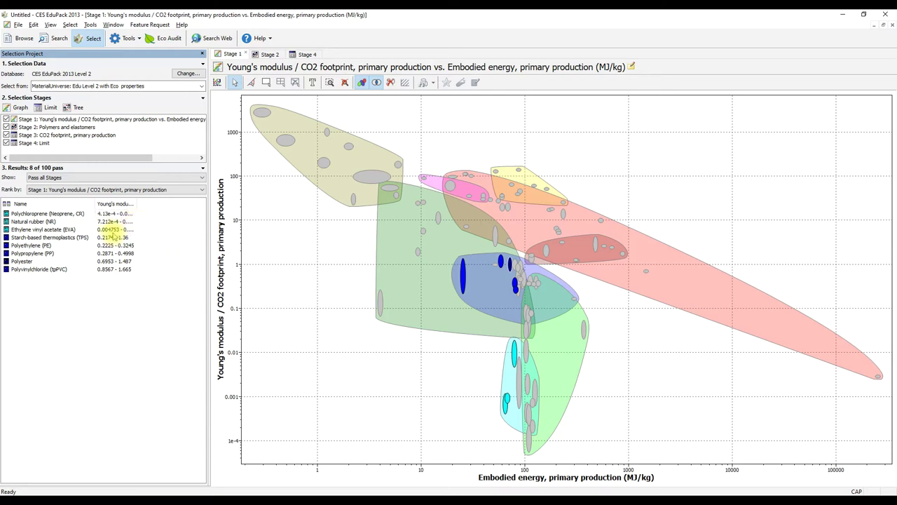
{"action": "left_click", "coordinate": [118, 204]}
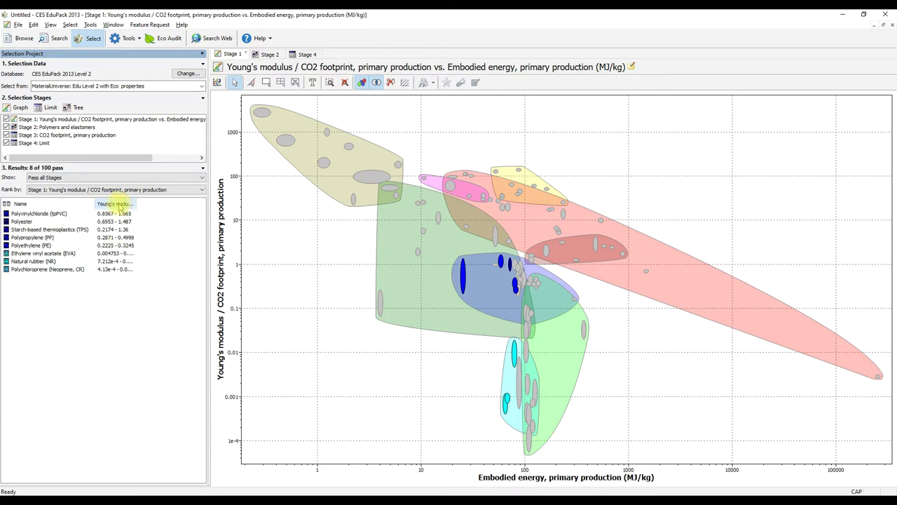
{"action": "left_click", "coordinate": [118, 204]}
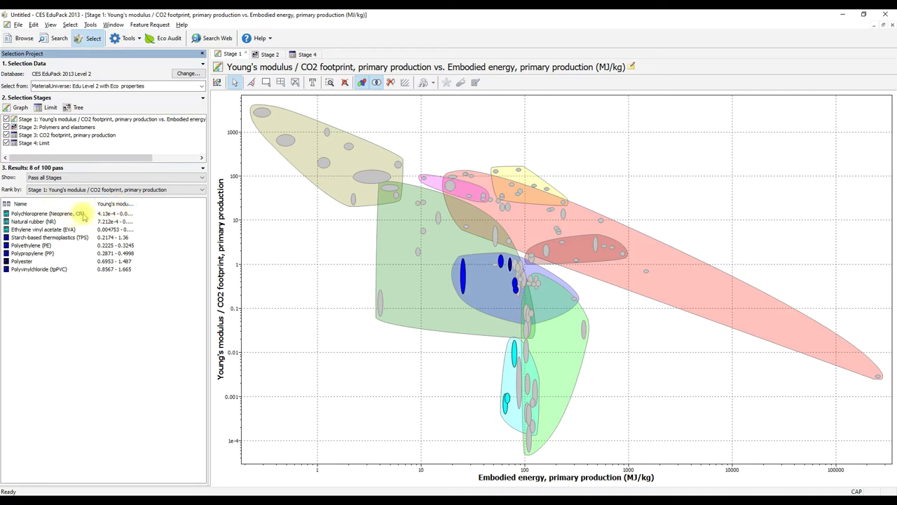
{"action": "left_click_drag", "start_coordinate": [136, 204], "coordinate": [195, 206]}
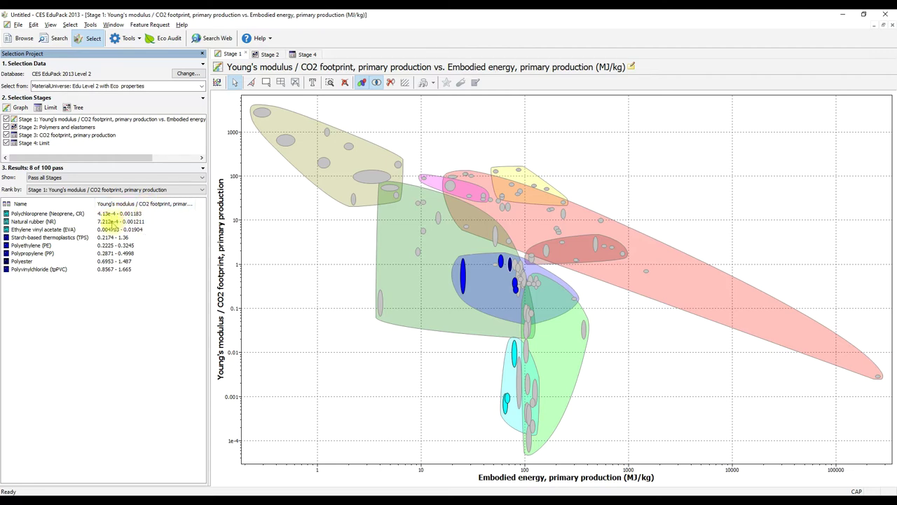
{"action": "left_click", "coordinate": [130, 203]}
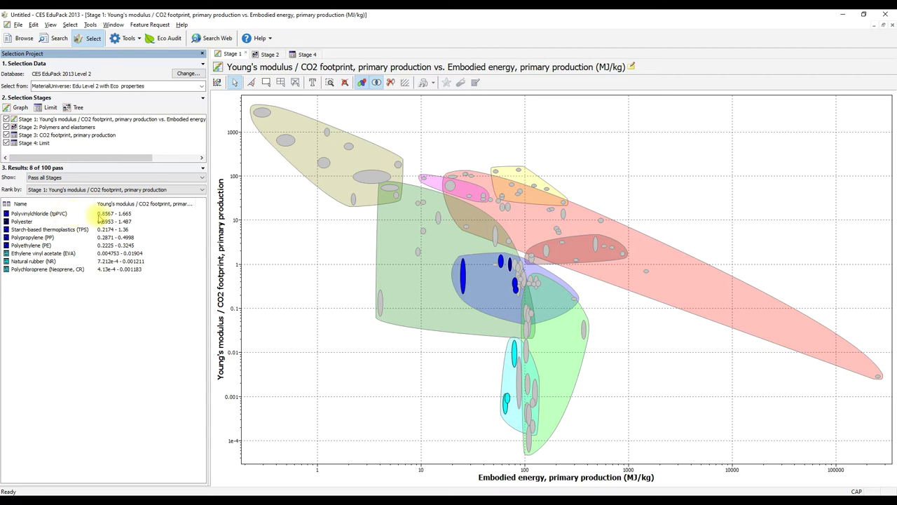
- Label the Starch-based thermoplastics (TPS) and Polyvinylchloride (tpPVC) bubbles on the chart, moving each label clear of its bubble
{"action": "left_click", "coordinate": [462, 276]}
{"action": "left_click_drag", "start_coordinate": [453, 278], "coordinate": [452, 317]}
{"action": "left_click", "coordinate": [500, 262]}
{"action": "left_click_drag", "start_coordinate": [502, 262], "coordinate": [359, 246]}
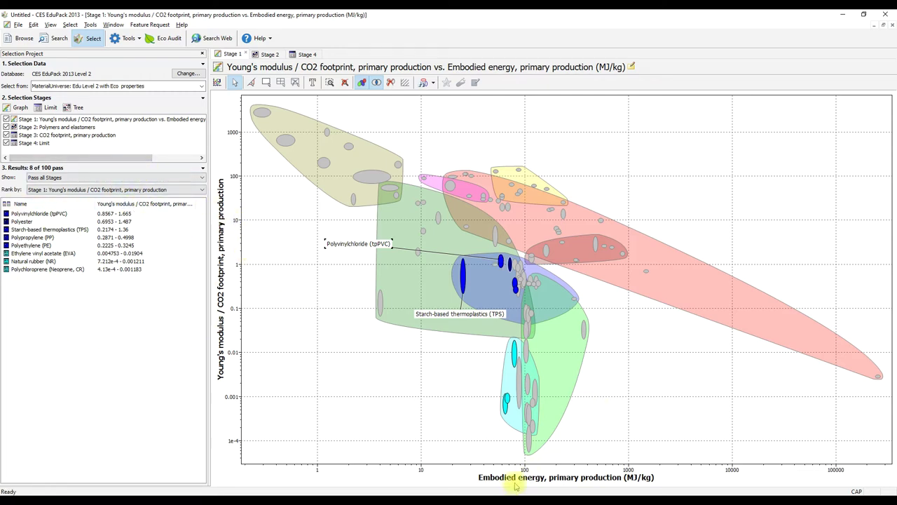
- Switch to the Word lab sheet and read the results instructions of 1.2.1 and the embodied energy per m3 procedure in 1.3
{"action": "key", "text": "alt+Tab"}
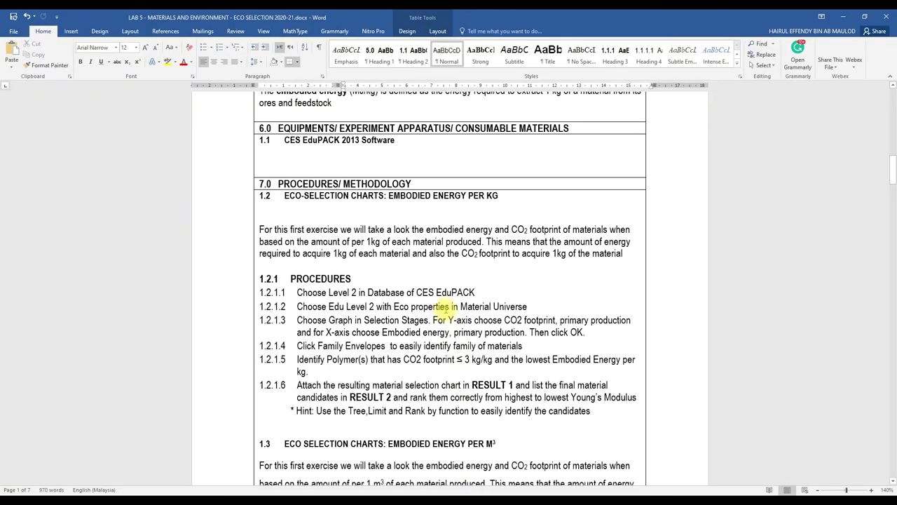
{"action": "scroll", "coordinate": [447, 315], "scroll_direction": "down", "scroll_amount": 4}
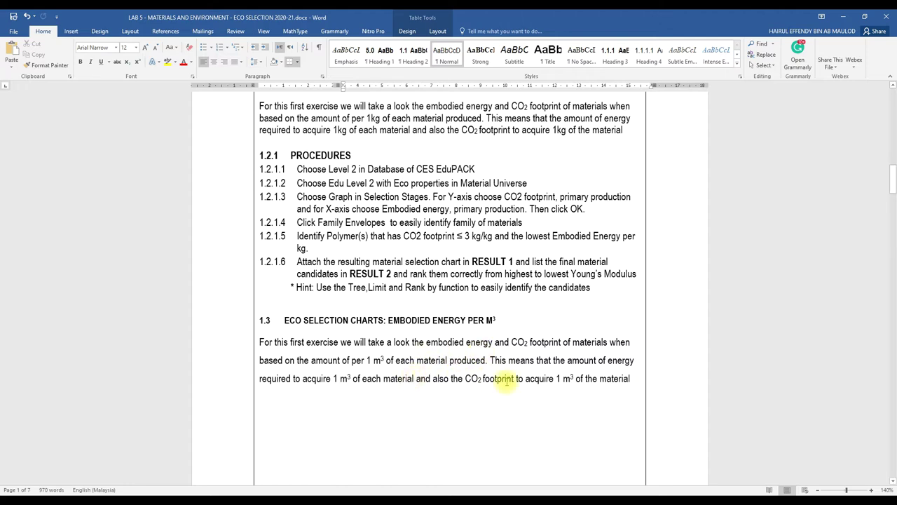
{"action": "scroll", "coordinate": [481, 368], "scroll_direction": "down", "scroll_amount": 8}
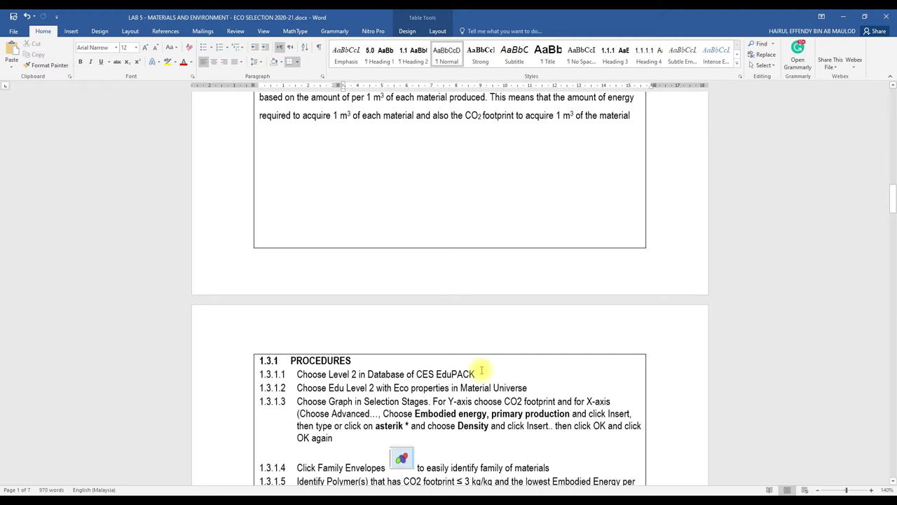
{"action": "scroll", "coordinate": [511, 356], "scroll_direction": "up", "scroll_amount": 10}
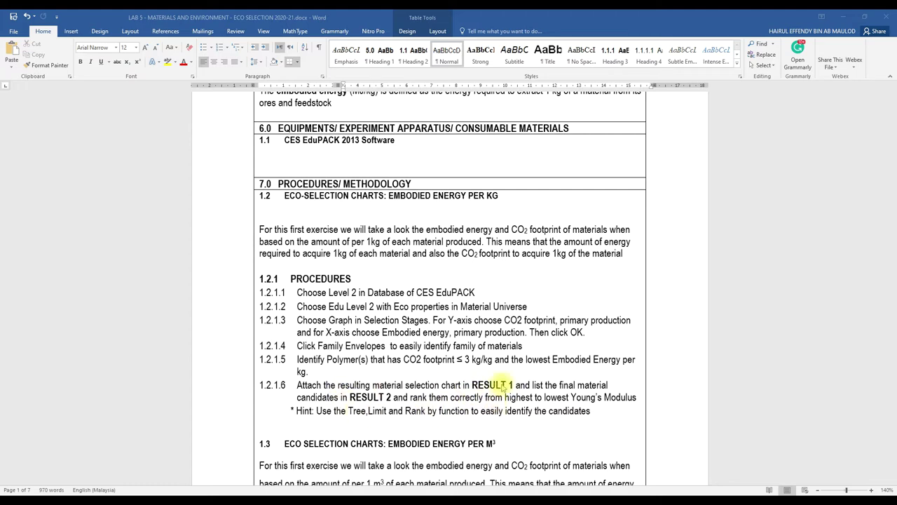
{"action": "scroll", "coordinate": [506, 357], "scroll_direction": "down", "scroll_amount": 2}
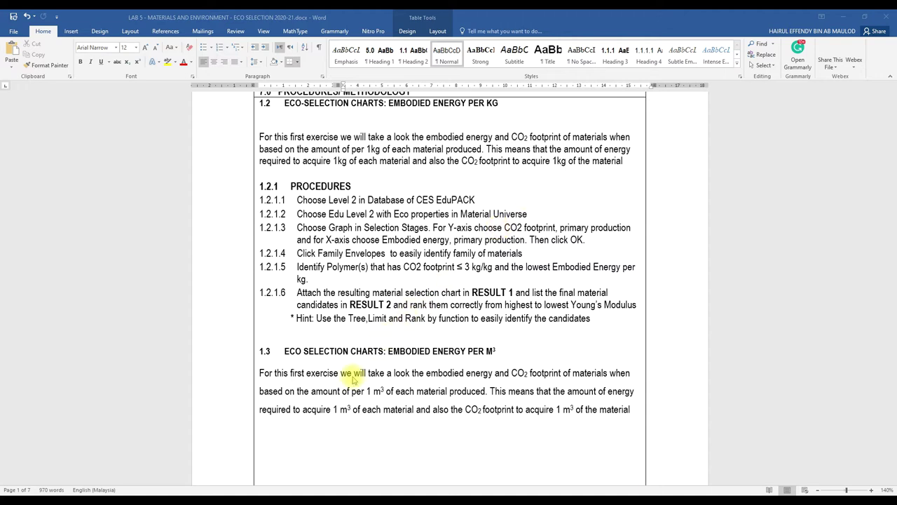
{"action": "scroll", "coordinate": [352, 379], "scroll_direction": "down", "scroll_amount": 2}
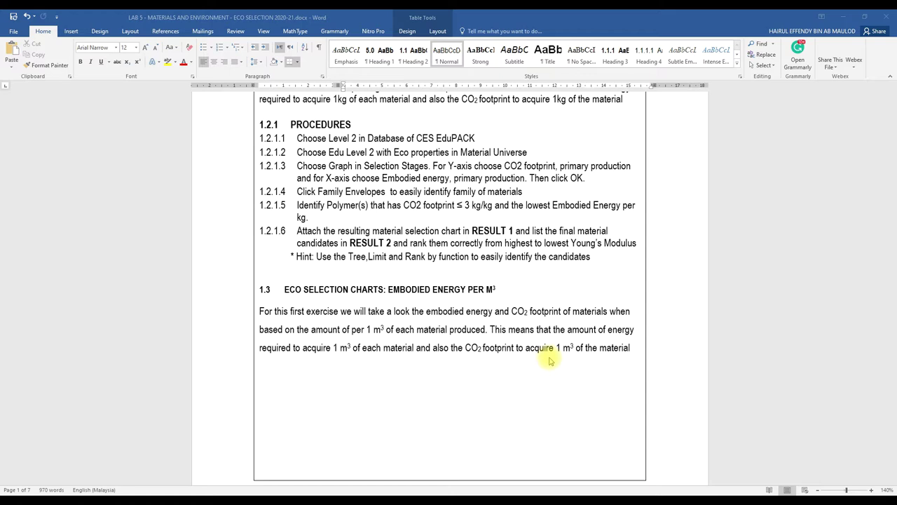
{"action": "scroll", "coordinate": [549, 360], "scroll_direction": "down", "scroll_amount": 2}
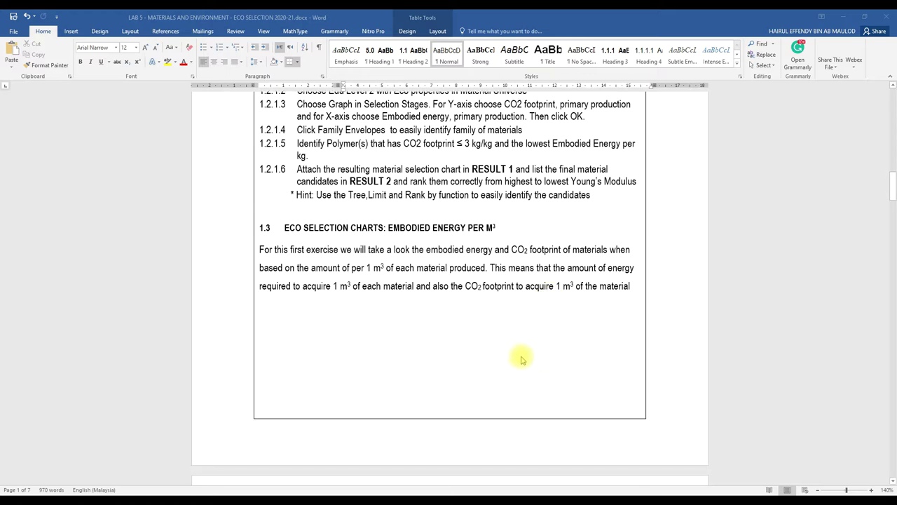
{"action": "scroll", "coordinate": [489, 352], "scroll_direction": "down", "scroll_amount": 5}
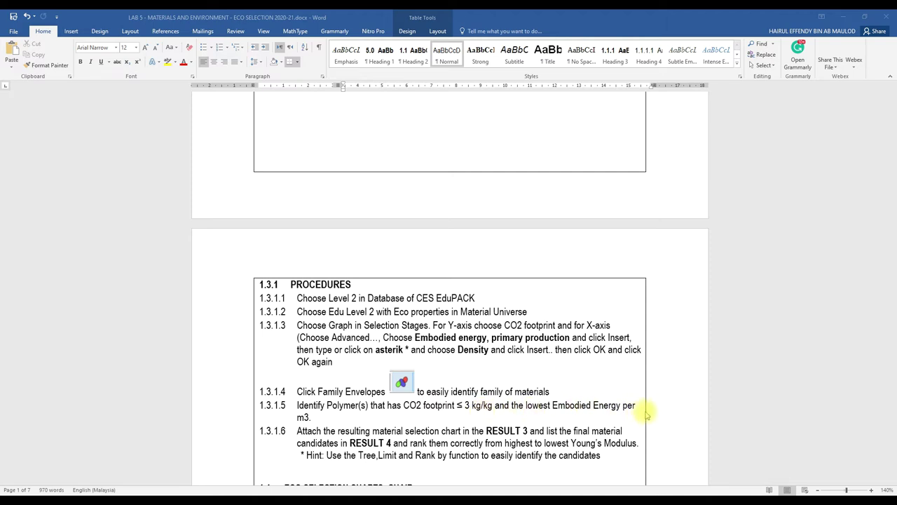
{"action": "scroll", "coordinate": [344, 424], "scroll_direction": "down", "scroll_amount": 2}
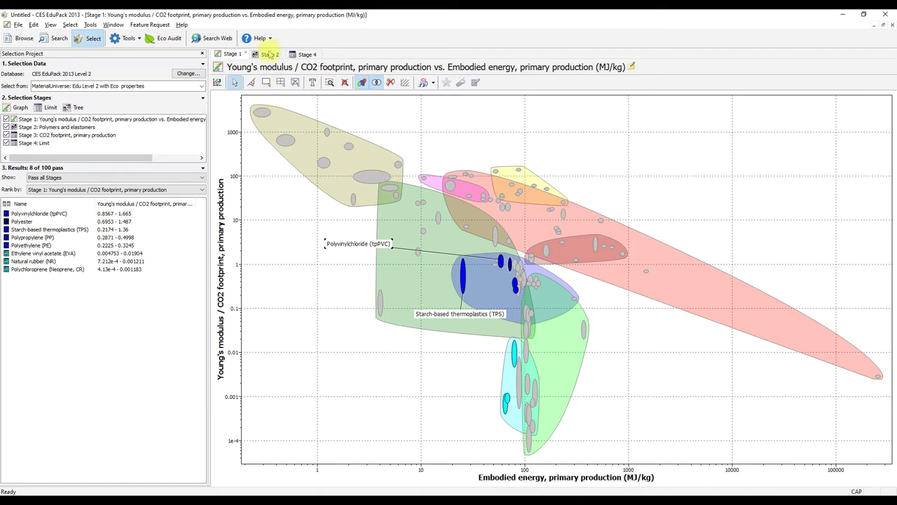
- Delete all four selection stages from the CES EduPack selection project
{"action": "left_click", "coordinate": [126, 120]}
{"action": "right_click", "coordinate": [128, 121]}
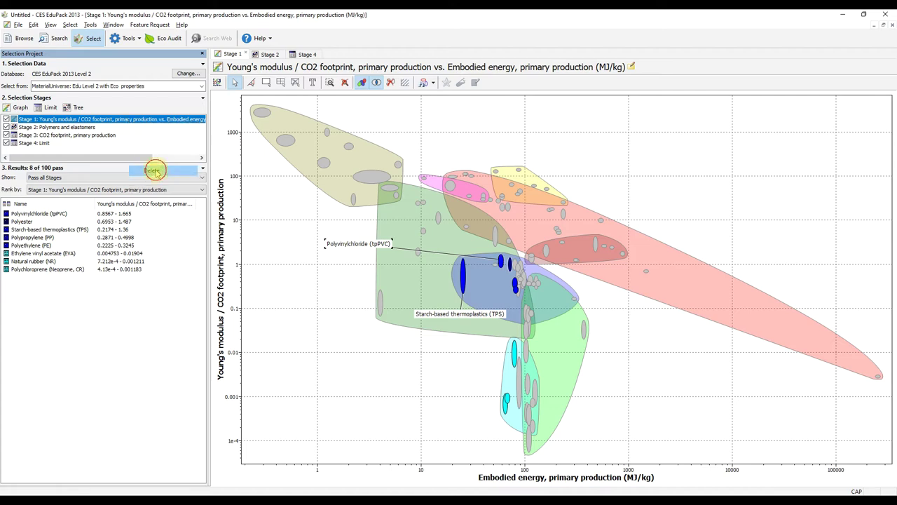
{"action": "left_click", "coordinate": [153, 171]}
{"action": "left_click", "coordinate": [86, 120]}
{"action": "right_click", "coordinate": [88, 120]}
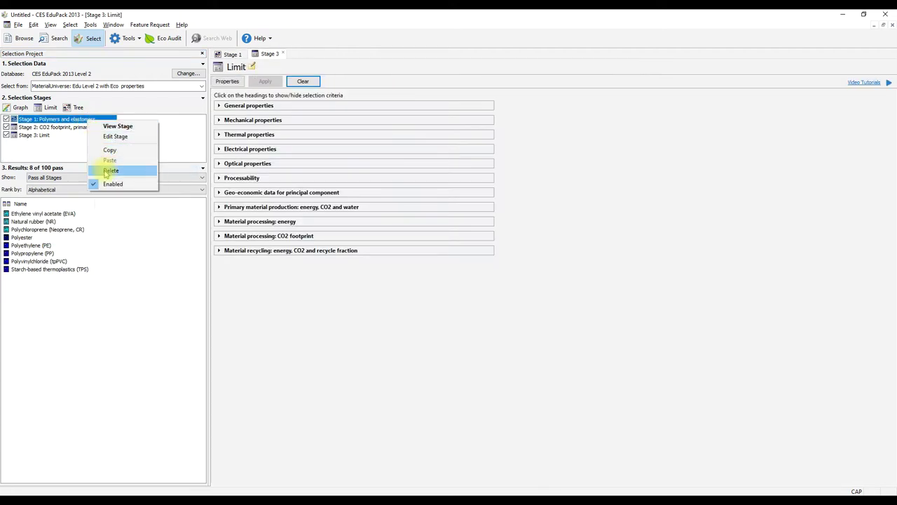
{"action": "left_click", "coordinate": [110, 171]}
{"action": "right_click", "coordinate": [82, 120]}
{"action": "left_click", "coordinate": [105, 171]}
{"action": "left_click", "coordinate": [47, 122]}
{"action": "right_click", "coordinate": [47, 120]}
{"action": "left_click", "coordinate": [80, 171]}
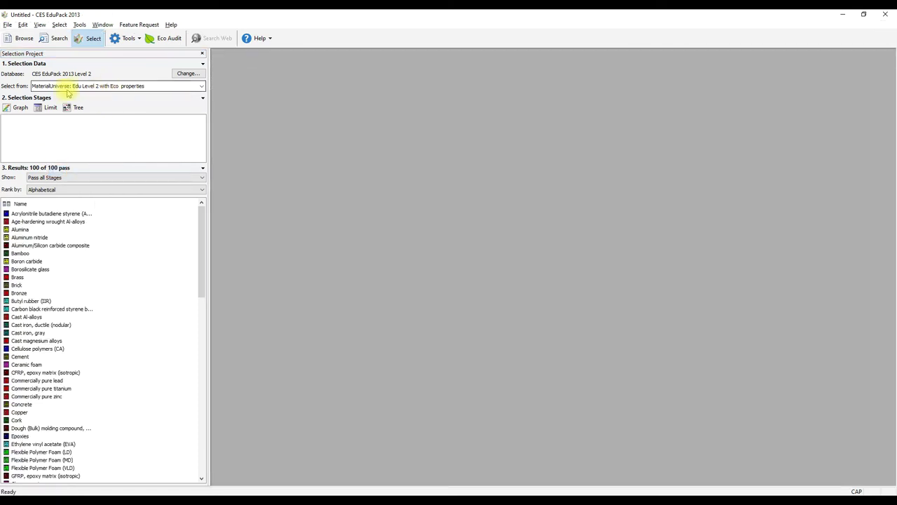
- Start a new graph stage and set its Y-axis to CO2 footprint, primary production from the Primary material production: energy, CO2 and water category
{"action": "left_click", "coordinate": [14, 109]}
{"action": "left_click", "coordinate": [452, 209]}
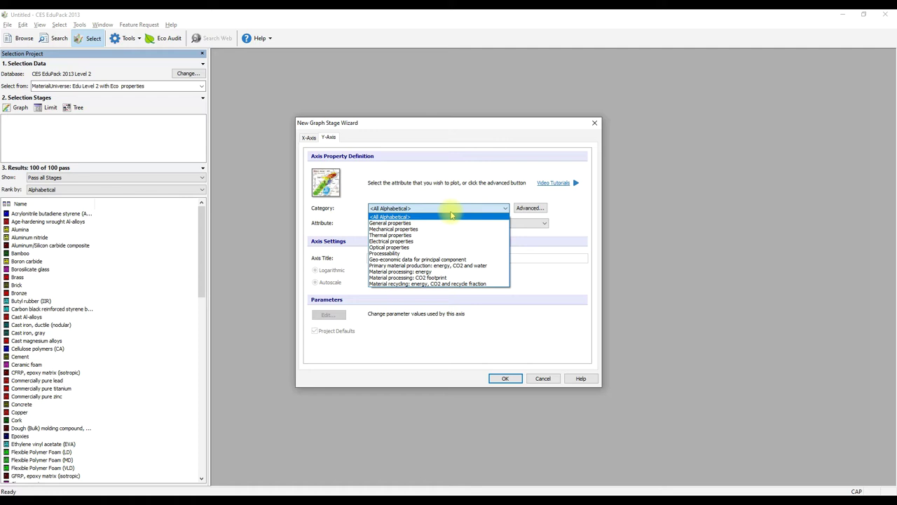
{"action": "left_click", "coordinate": [455, 265]}
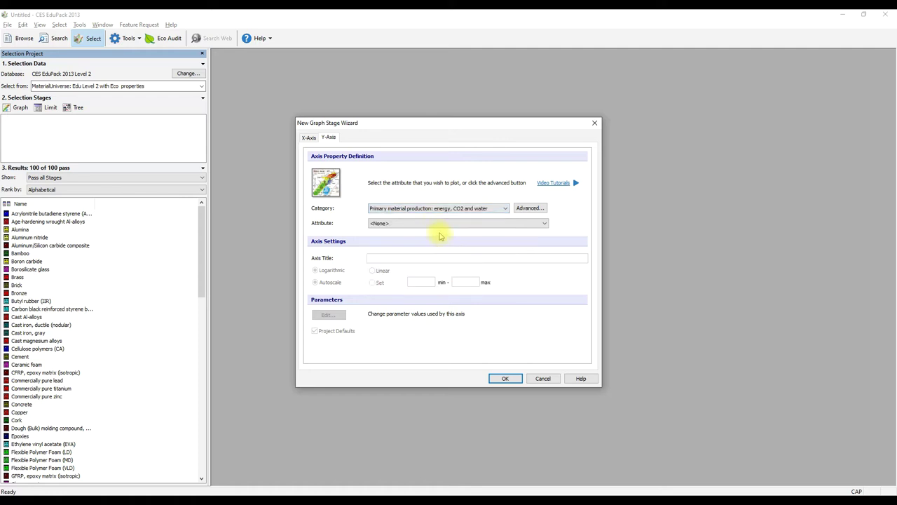
{"action": "left_click", "coordinate": [435, 224]}
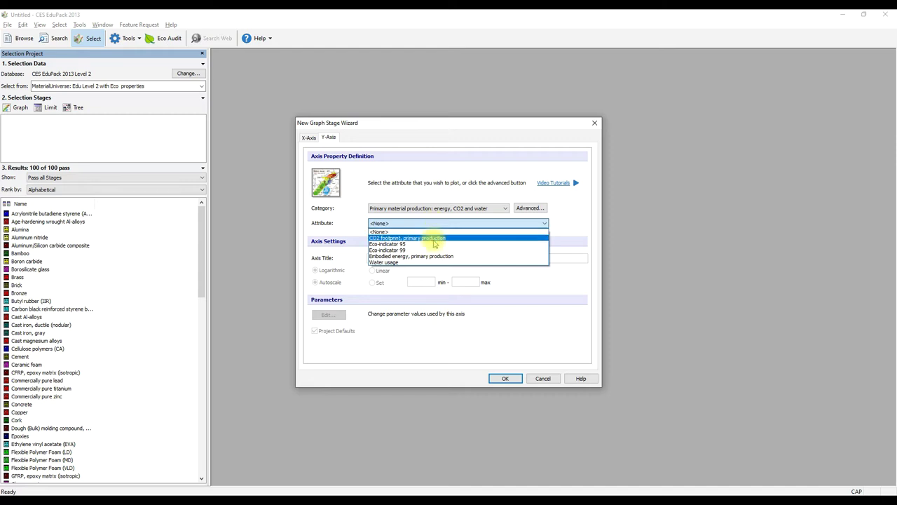
{"action": "left_click", "coordinate": [434, 239]}
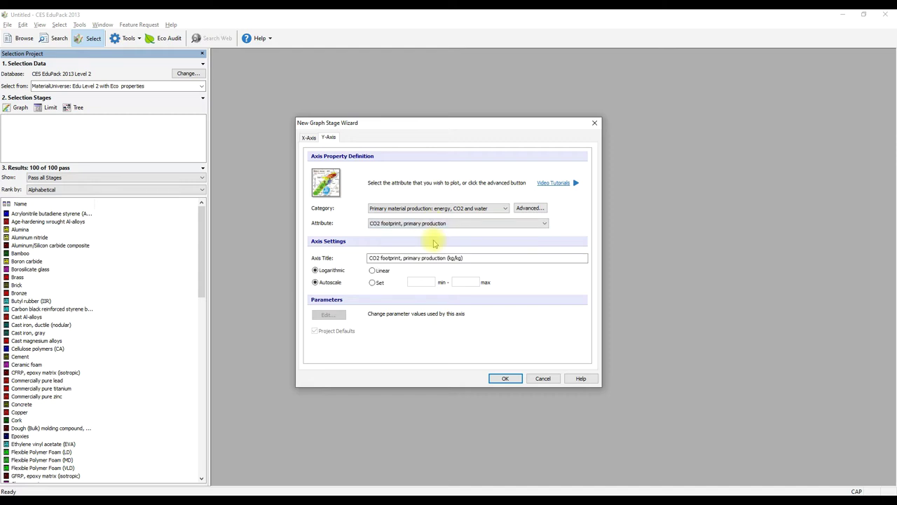
- Start an advanced X-axis expression with Embodied energy, primary production from the Primary material production: energy, CO2 and water attributes
{"action": "left_click", "coordinate": [309, 137]}
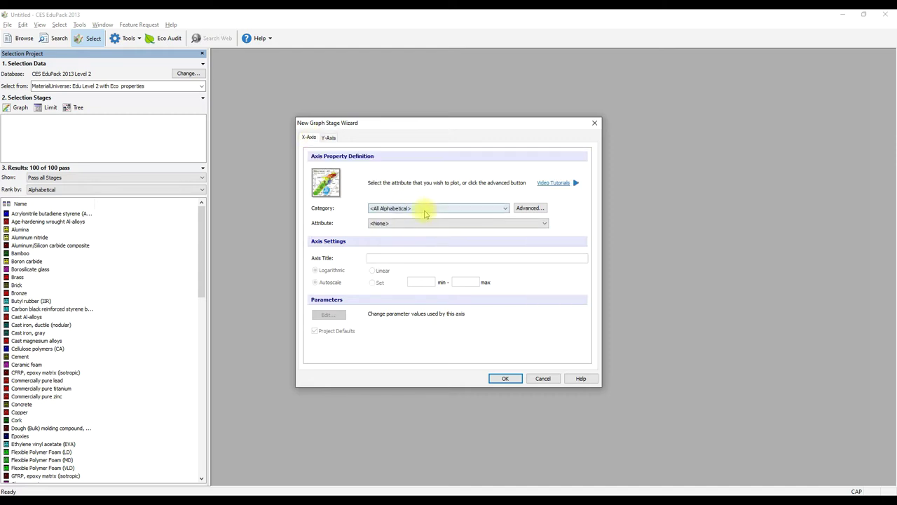
{"action": "left_click", "coordinate": [525, 207]}
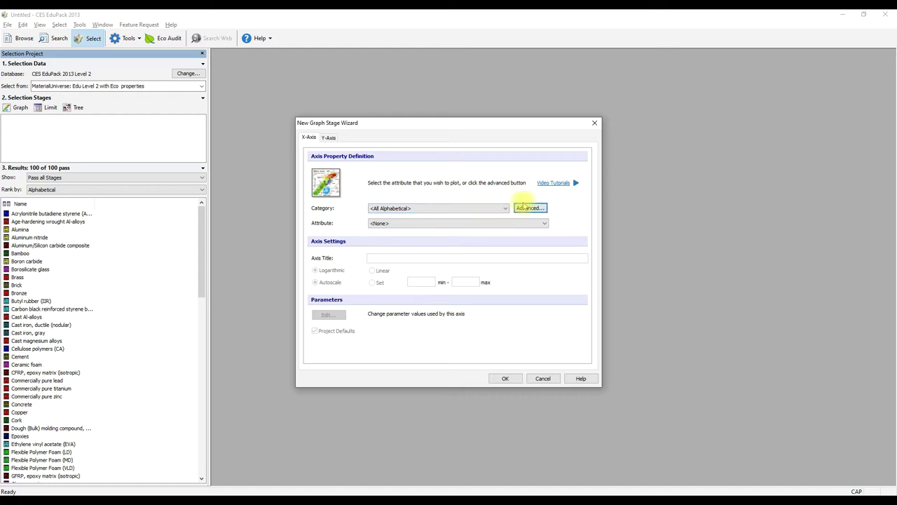
{"action": "left_click", "coordinate": [424, 240]}
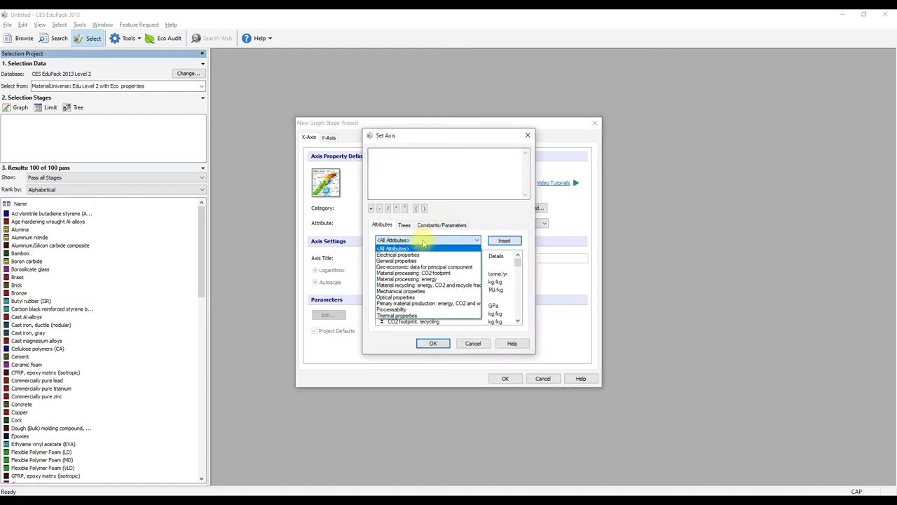
{"action": "left_click", "coordinate": [431, 303]}
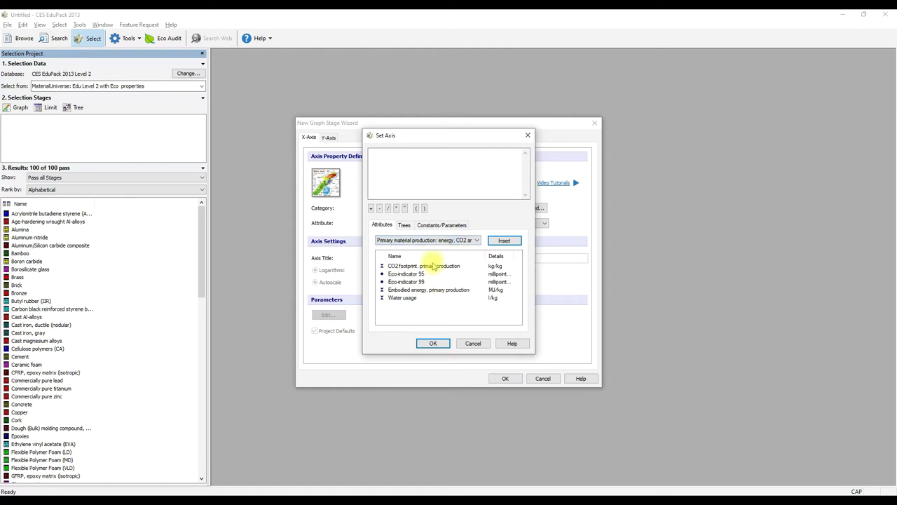
{"action": "left_click", "coordinate": [476, 240]}
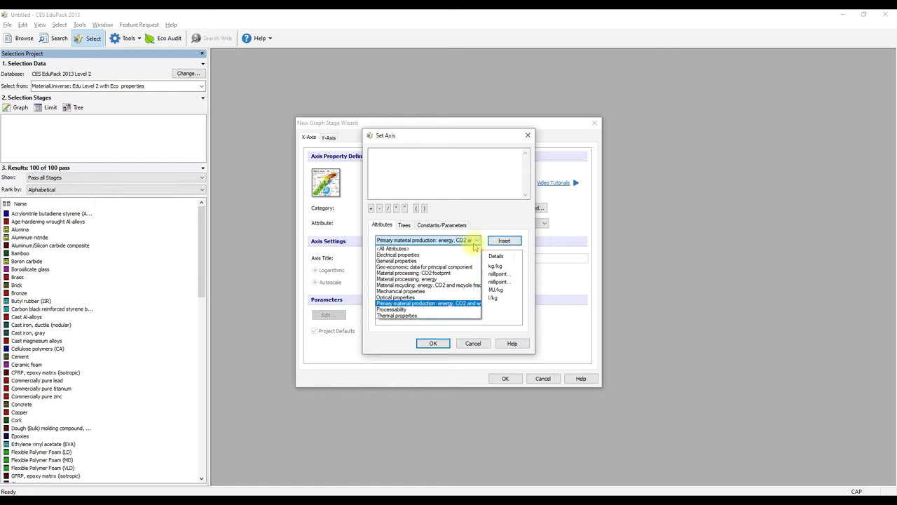
{"action": "left_click", "coordinate": [463, 304]}
{"action": "left_click", "coordinate": [466, 241]}
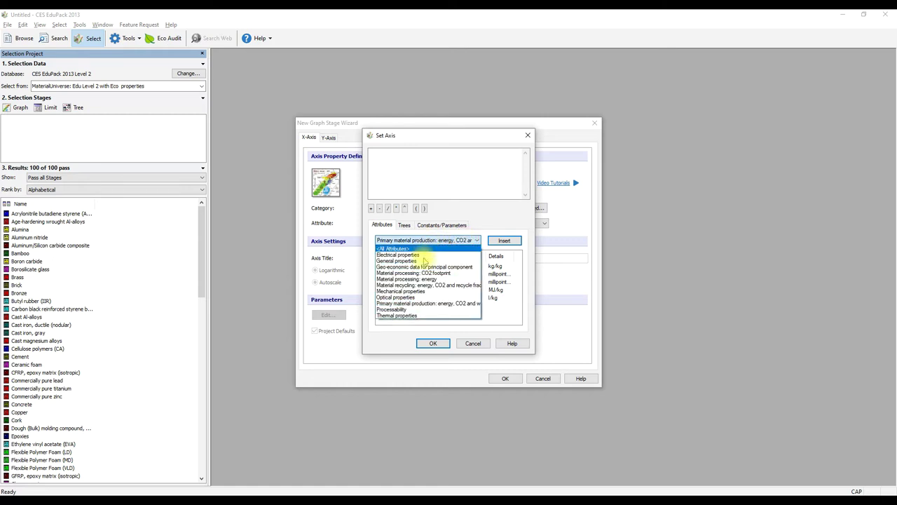
{"action": "left_click", "coordinate": [431, 304]}
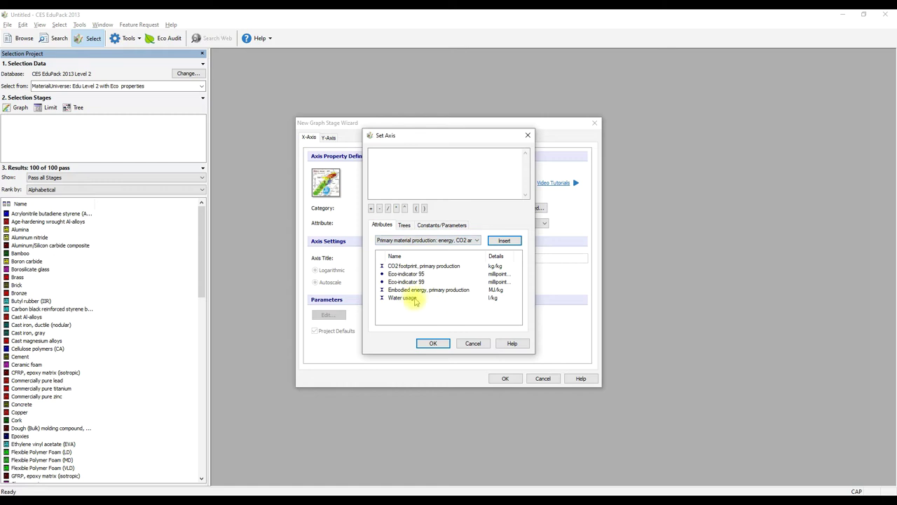
{"action": "left_click", "coordinate": [427, 290]}
{"action": "left_click", "coordinate": [509, 239]}
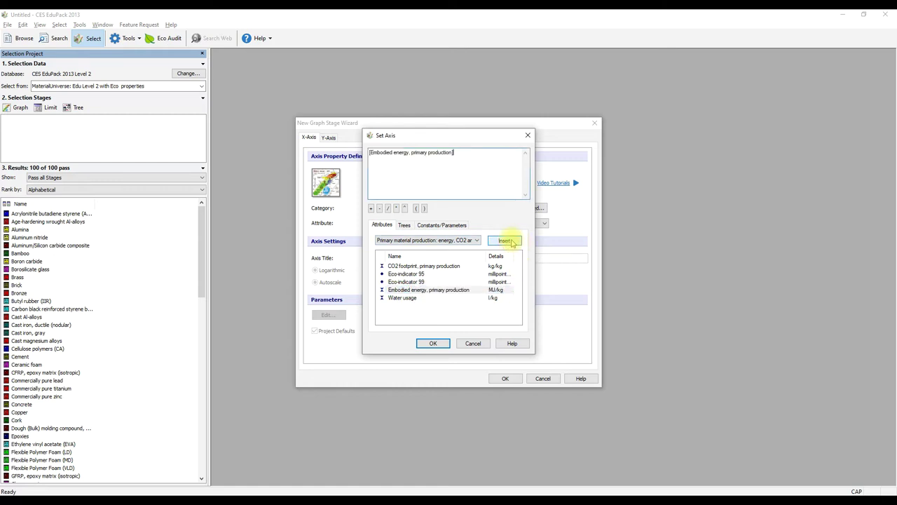
- Multiply the X-axis expression by Density from the General properties and create the graph stage
{"action": "left_click", "coordinate": [396, 209]}
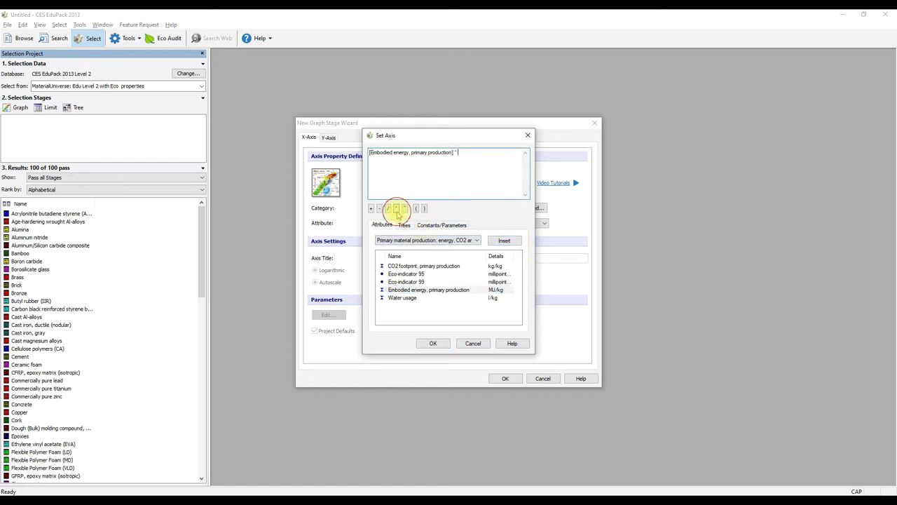
{"action": "left_click", "coordinate": [471, 241]}
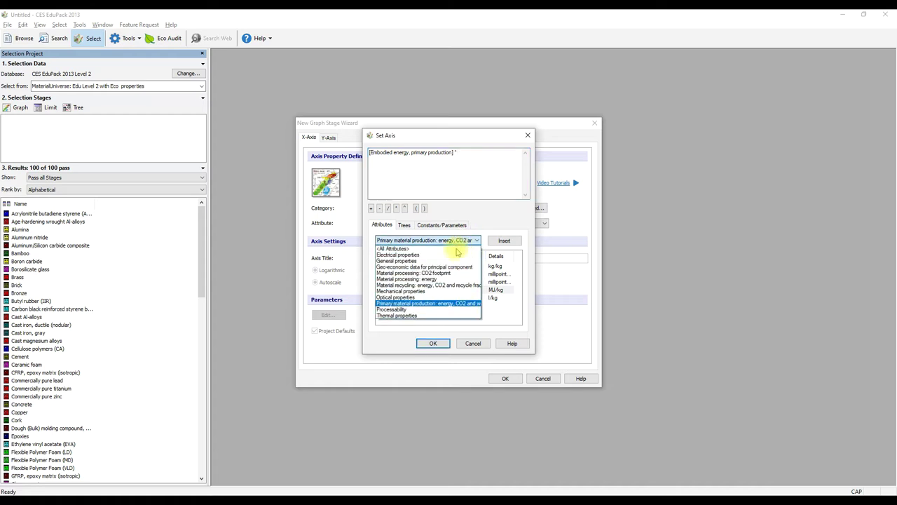
{"action": "left_click", "coordinate": [435, 260]}
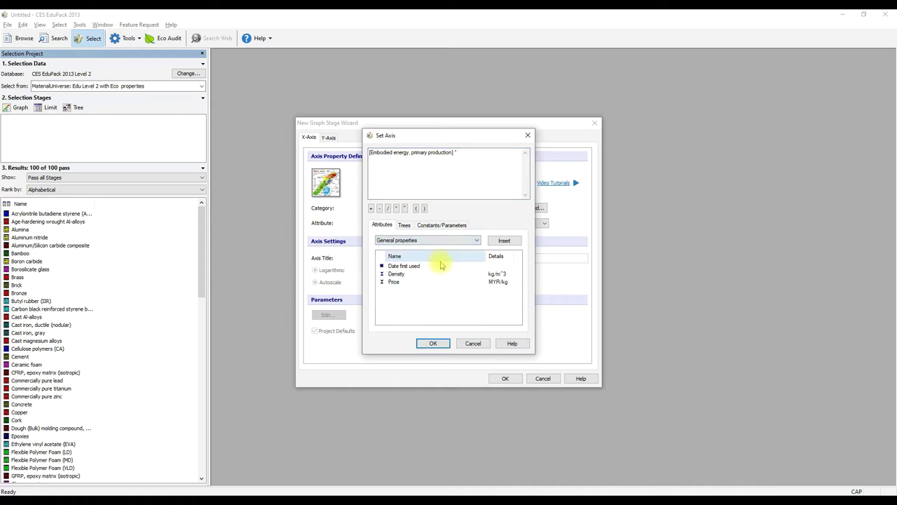
{"action": "left_click", "coordinate": [396, 275]}
{"action": "left_click", "coordinate": [497, 240]}
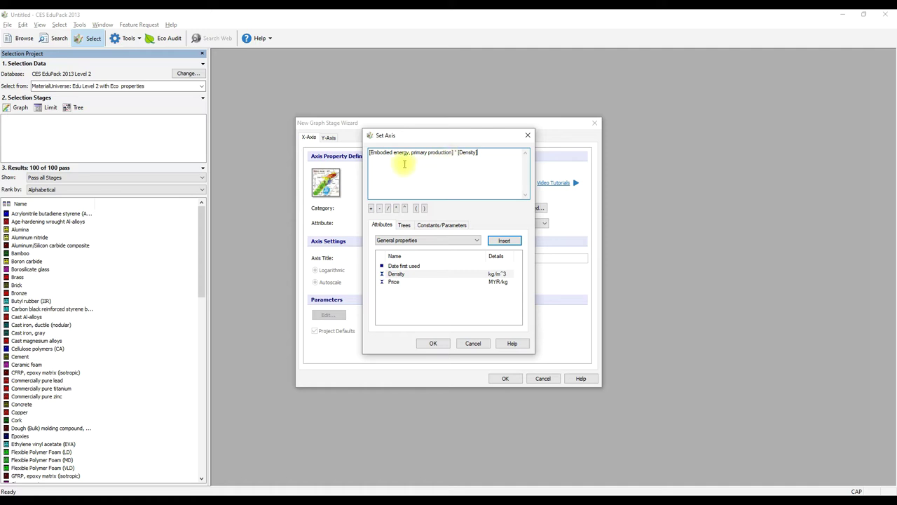
{"action": "left_click", "coordinate": [434, 343]}
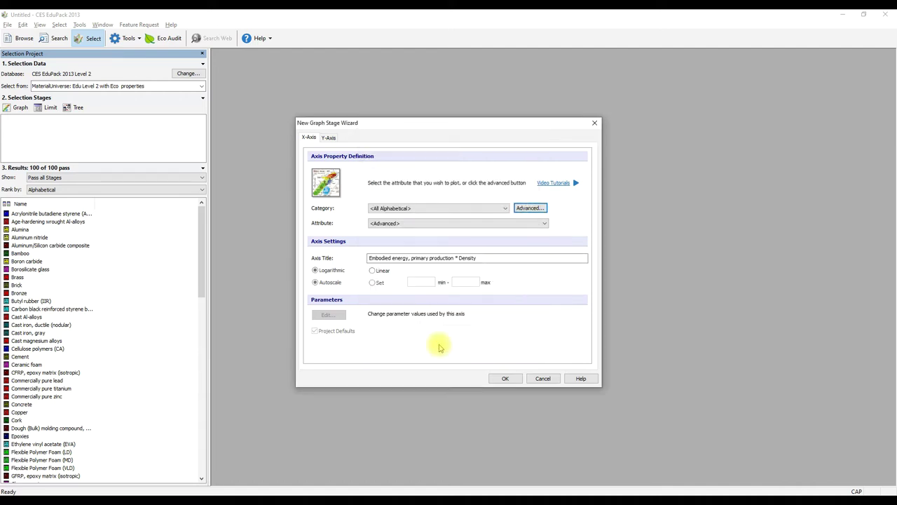
{"action": "left_click", "coordinate": [505, 379]}
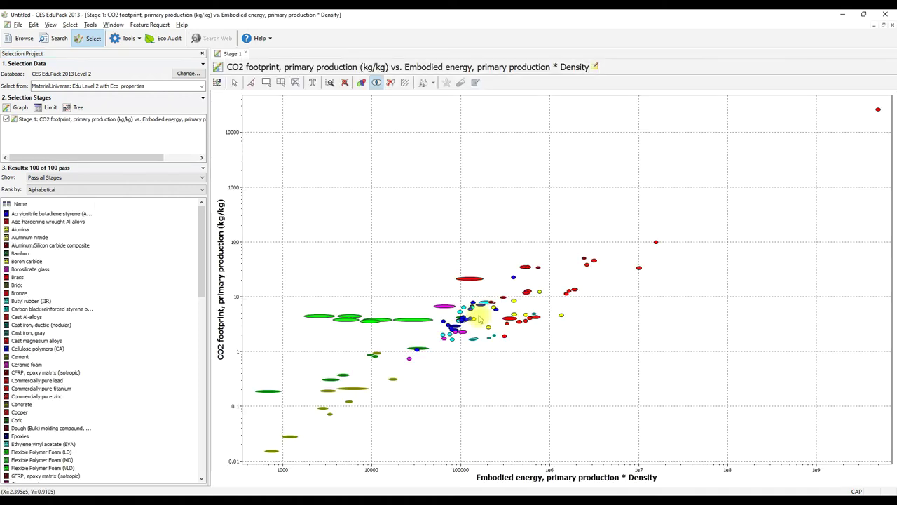
- Show the family envelopes on the chart and label the Gold and Limestone bubbles, moving each label clear of its bubble
{"action": "left_click", "coordinate": [362, 83]}
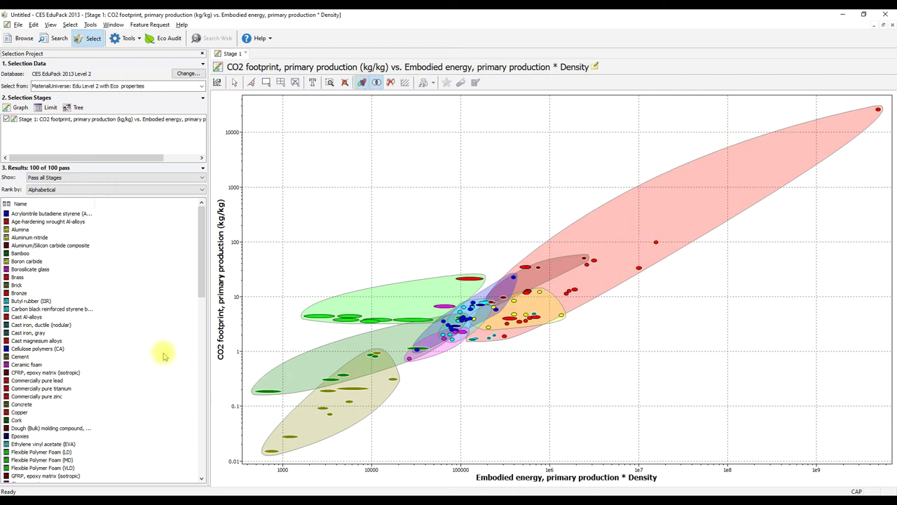
{"action": "left_click", "coordinate": [879, 111]}
{"action": "left_click_drag", "start_coordinate": [879, 110], "coordinate": [808, 102]}
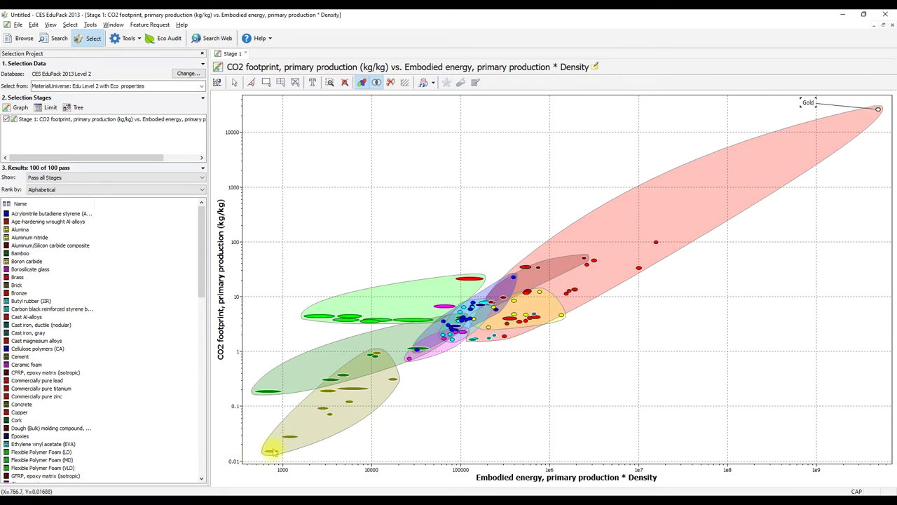
{"action": "left_click_drag", "start_coordinate": [274, 453], "coordinate": [352, 442]}
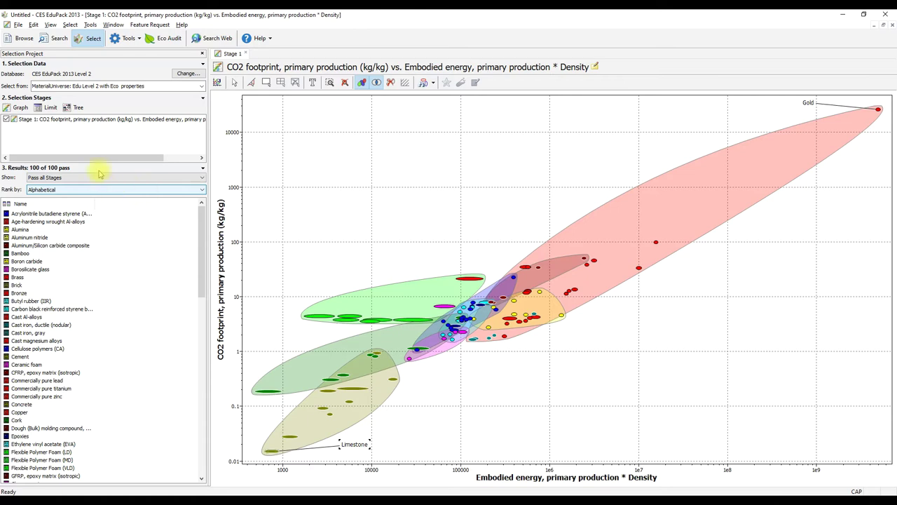
- Add a tree stage that passes only the Polymers and elastomers folder of MaterialUniverse
{"action": "left_click", "coordinate": [71, 108]}
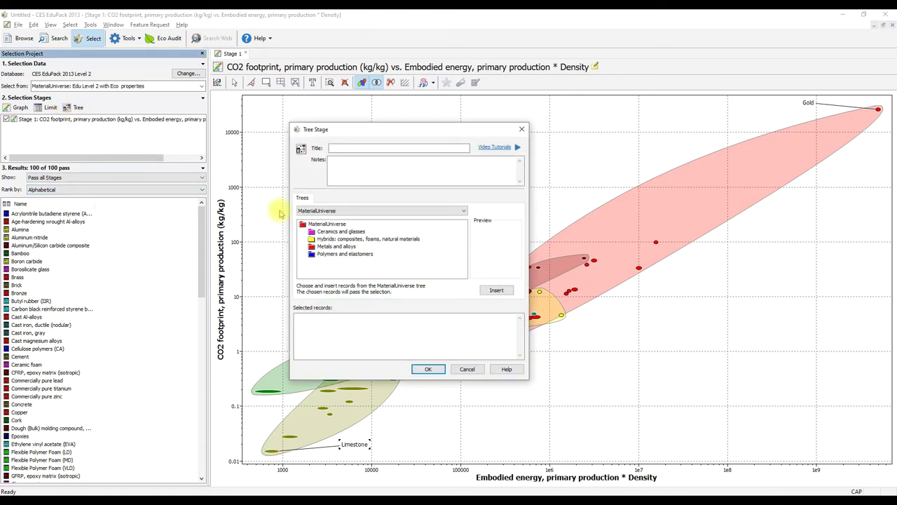
{"action": "left_click", "coordinate": [342, 256]}
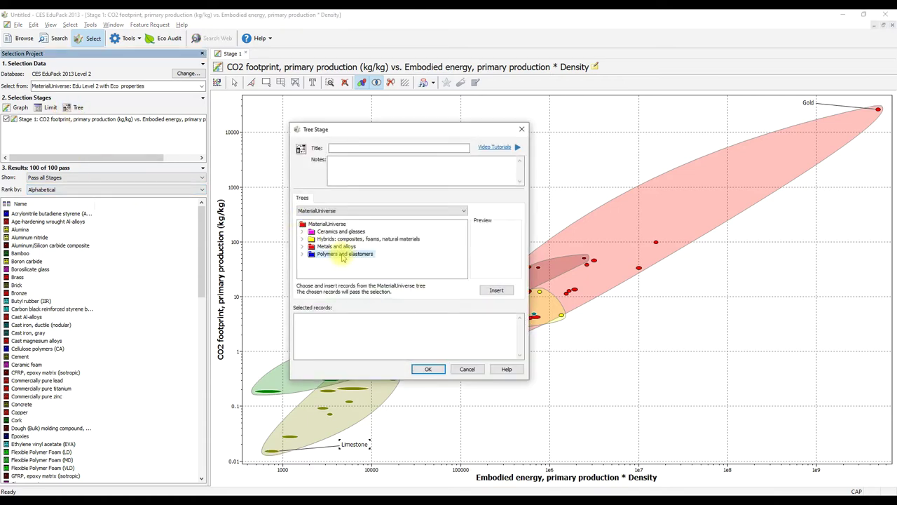
{"action": "left_click", "coordinate": [496, 290]}
{"action": "left_click", "coordinate": [426, 370]}
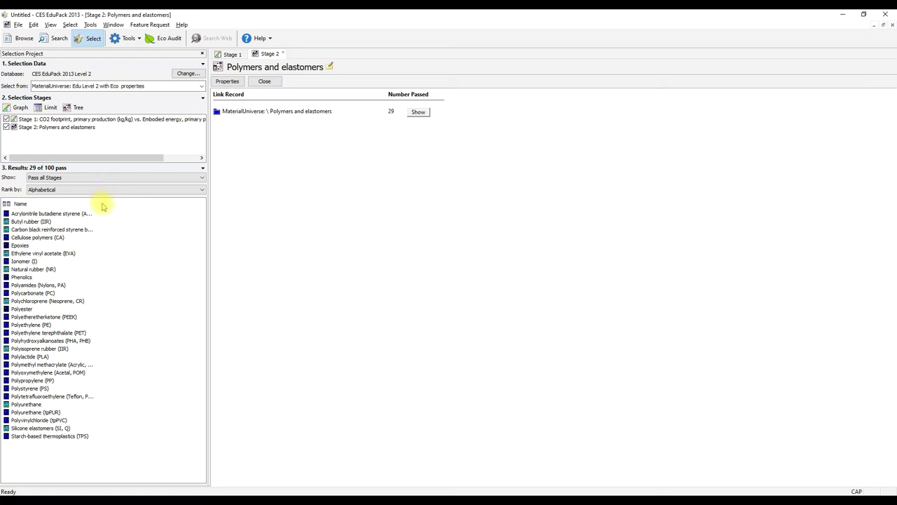
- Add a limit stage with a maximum CO2 footprint, primary production of 3 kg/kg and apply it
{"action": "left_click", "coordinate": [49, 107]}
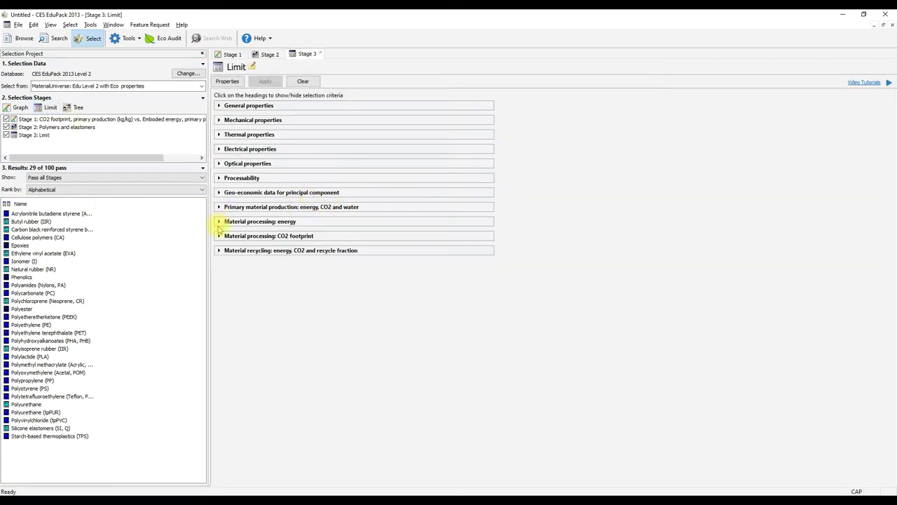
{"action": "left_click", "coordinate": [220, 208]}
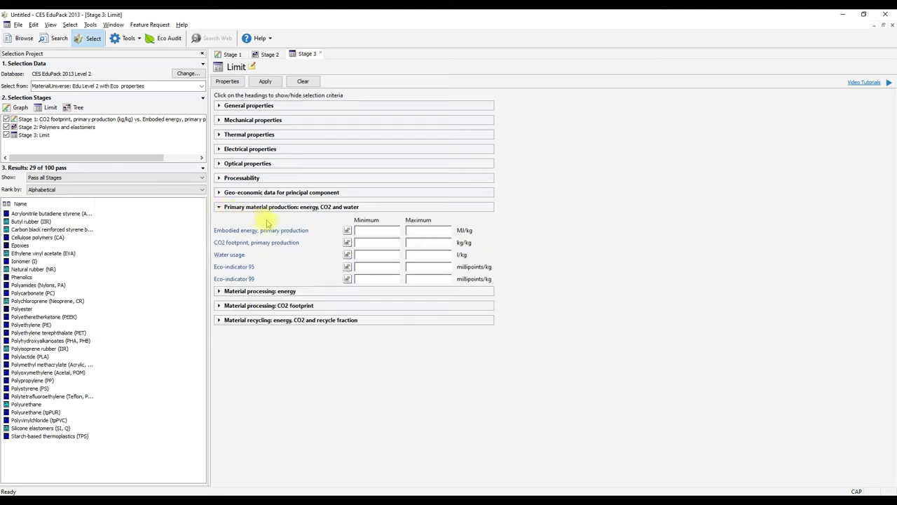
{"action": "left_click", "coordinate": [421, 243]}
{"action": "type", "text": "3"}
{"action": "left_click", "coordinate": [265, 82]}
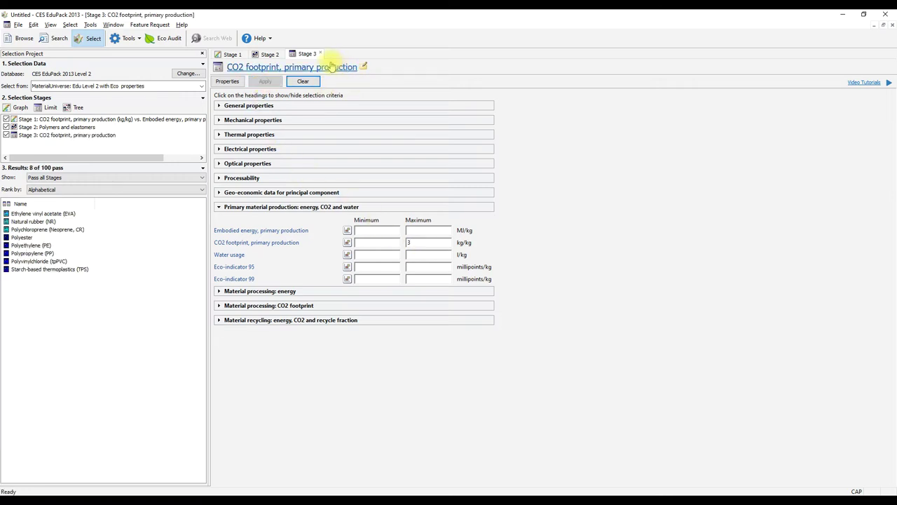
- Edit Stage 1's advanced Y-axis expression, inserting Young's modulus from the Mechanical properties before CO2 footprint, primary production
{"action": "left_click", "coordinate": [232, 54]}
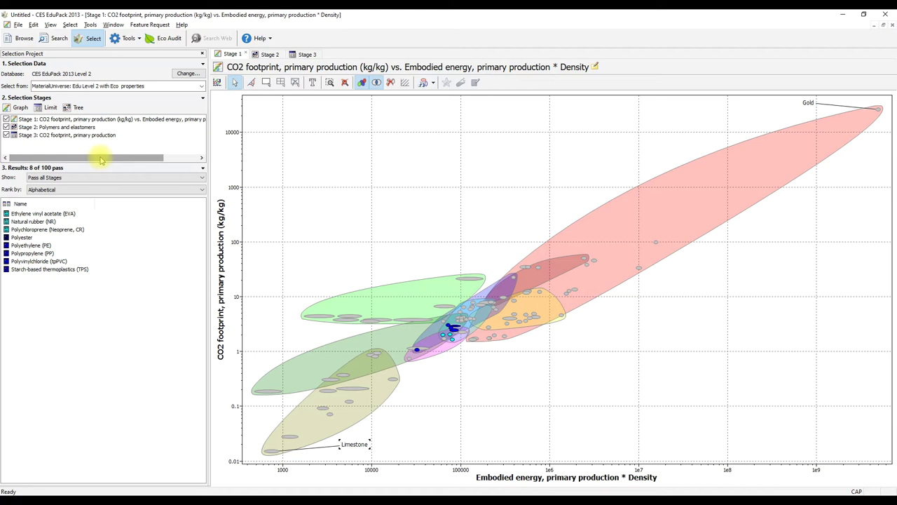
{"action": "left_click", "coordinate": [95, 120]}
{"action": "right_click", "coordinate": [94, 117]}
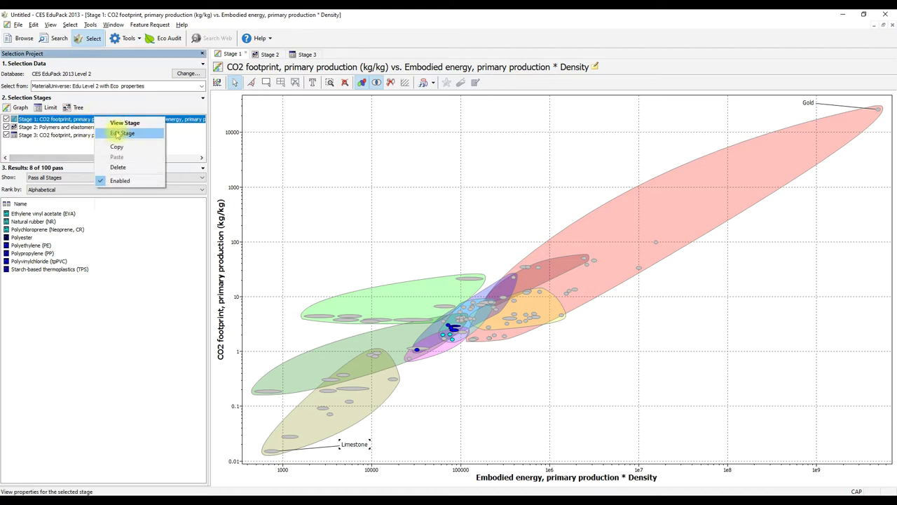
{"action": "left_click", "coordinate": [124, 135]}
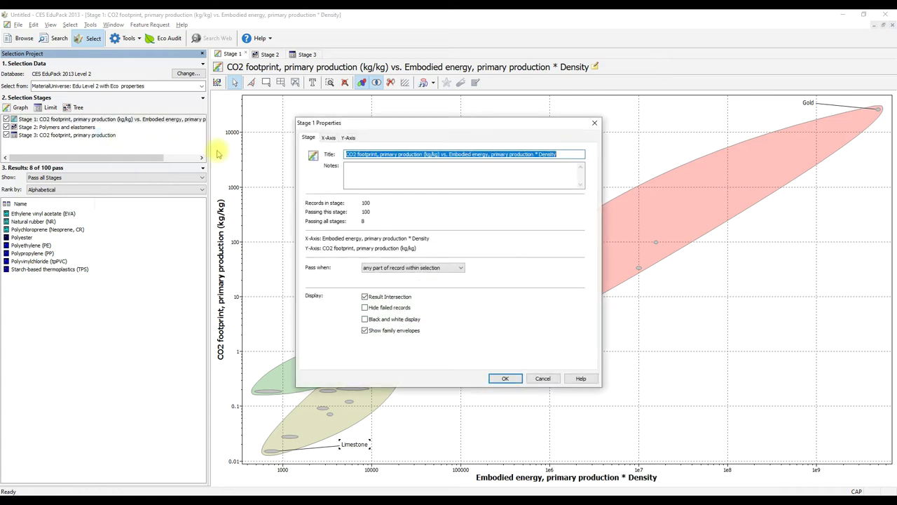
{"action": "left_click", "coordinate": [350, 137]}
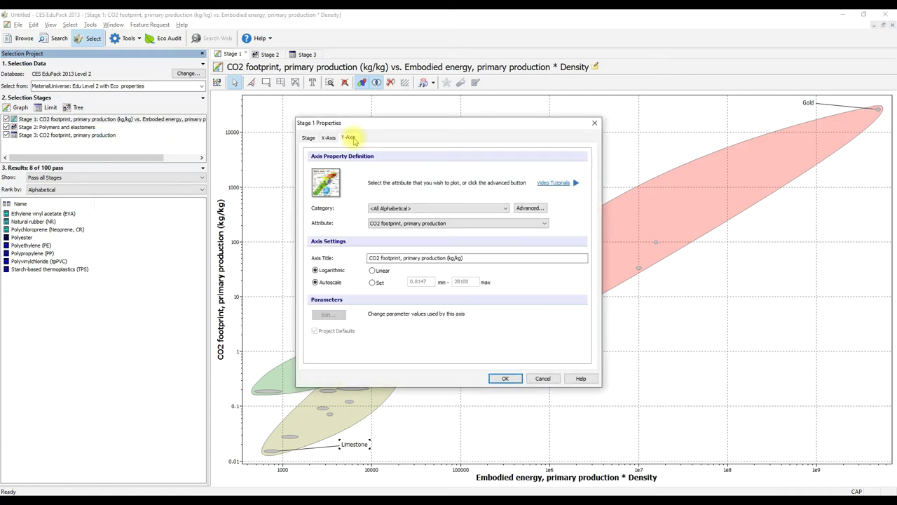
{"action": "left_click", "coordinate": [528, 208]}
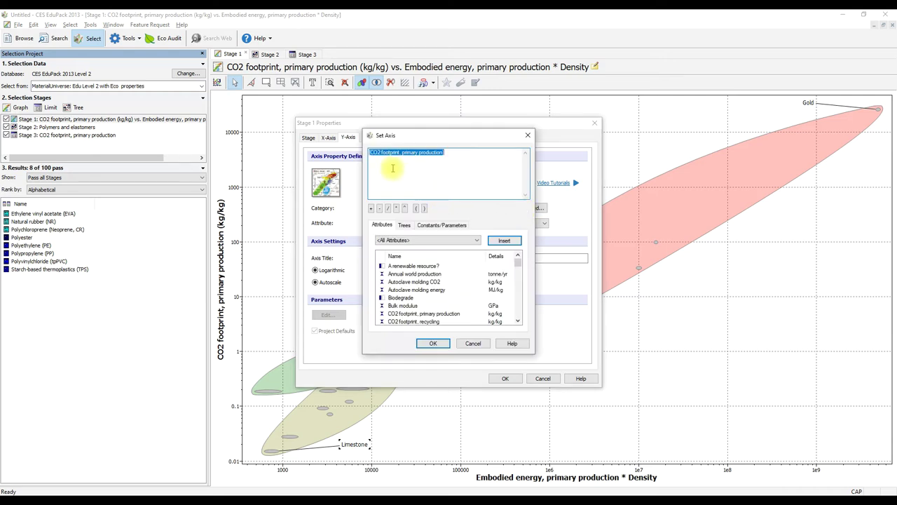
{"action": "left_click", "coordinate": [371, 156]}
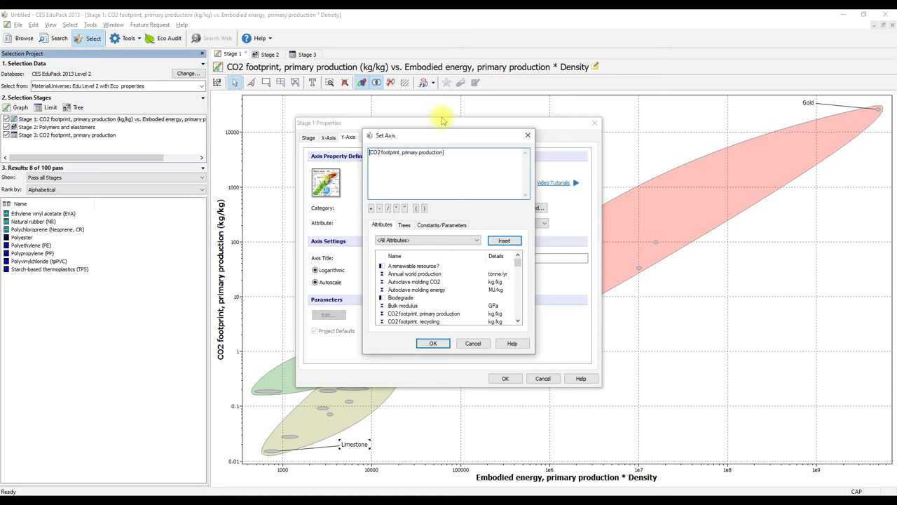
{"action": "left_click", "coordinate": [424, 240]}
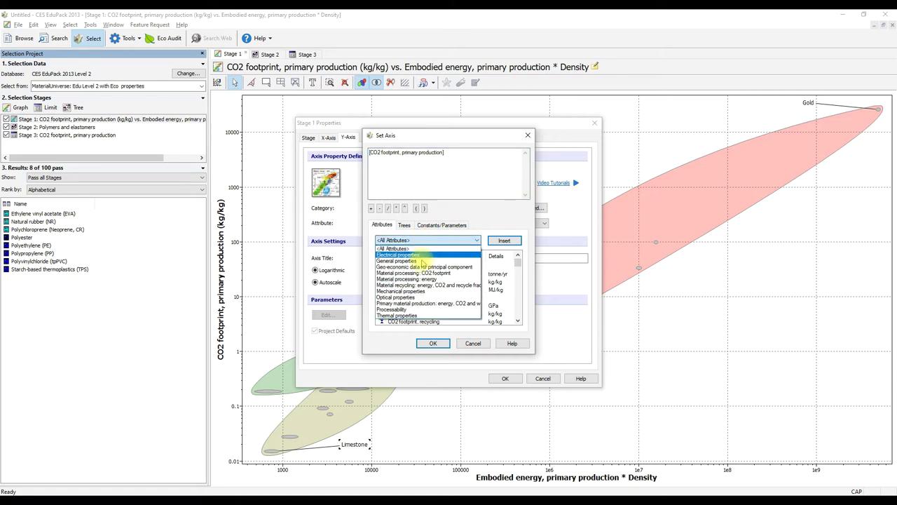
{"action": "left_click", "coordinate": [425, 291]}
{"action": "scroll", "coordinate": [435, 284], "scroll_direction": "down", "scroll_amount": 3}
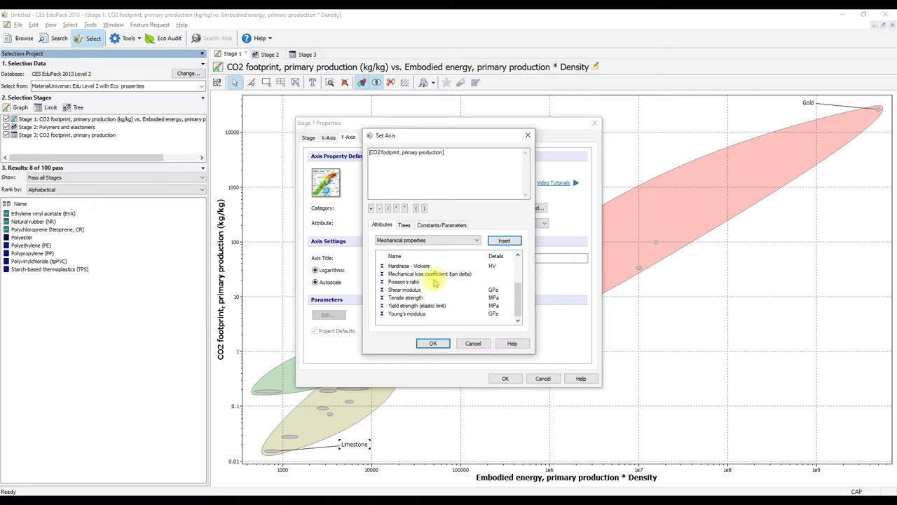
{"action": "left_click", "coordinate": [421, 313]}
{"action": "left_click", "coordinate": [504, 242]}
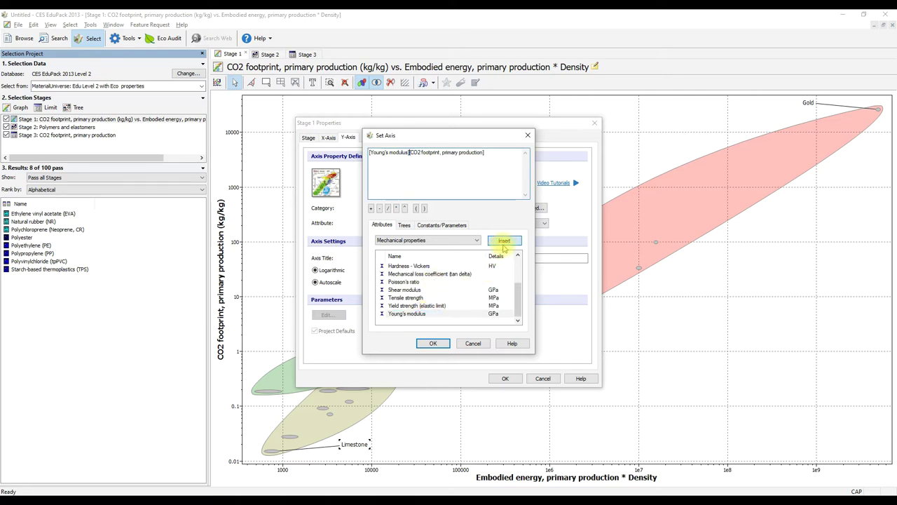
- Divide Young's modulus by CO2 footprint, primary production in the Y-axis expression and apply the change to the Stage 1 graph
{"action": "left_click", "coordinate": [387, 209]}
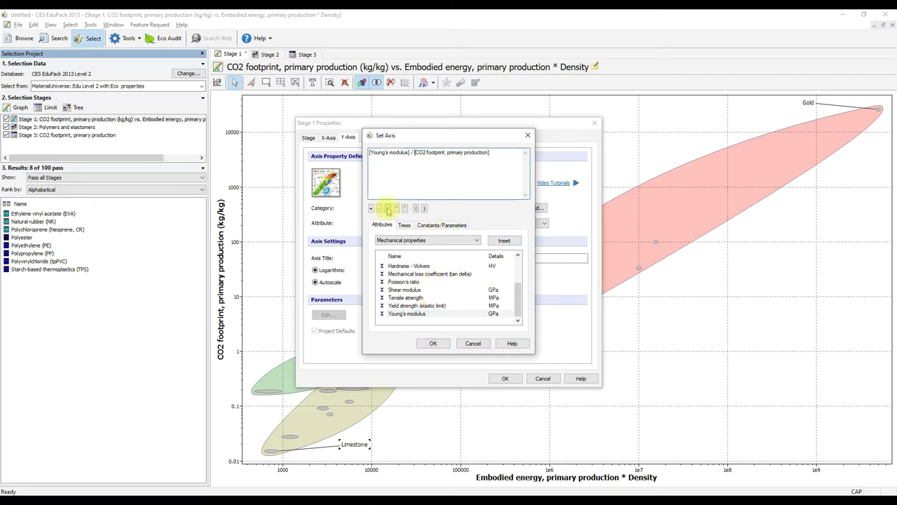
{"action": "left_click", "coordinate": [428, 343]}
{"action": "left_click", "coordinate": [499, 379]}
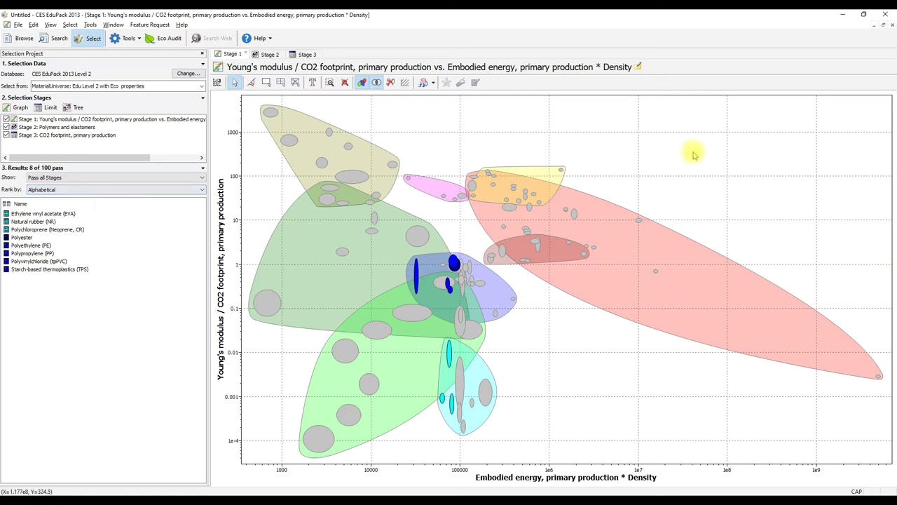
- Rank the passing materials by Stage 1's Young's modulus / CO2 footprint, primary production
{"action": "left_click", "coordinate": [89, 195]}
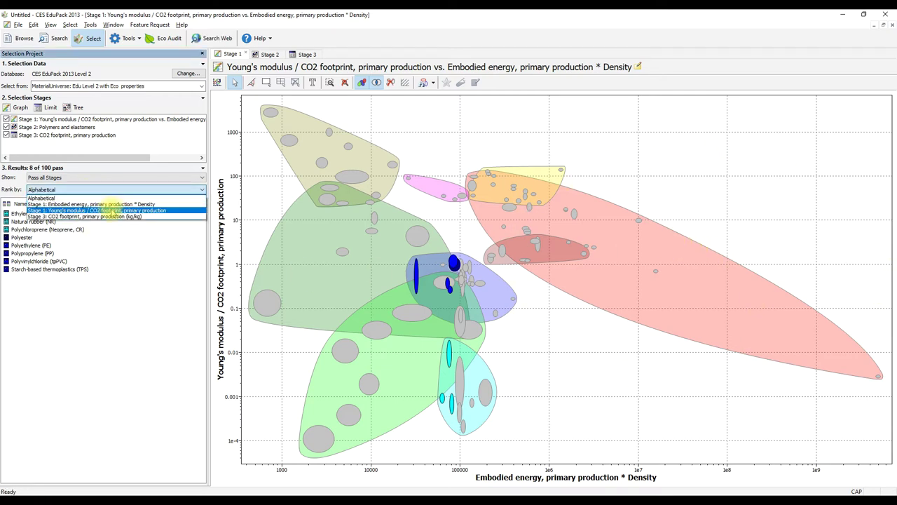
{"action": "left_click", "coordinate": [113, 209]}
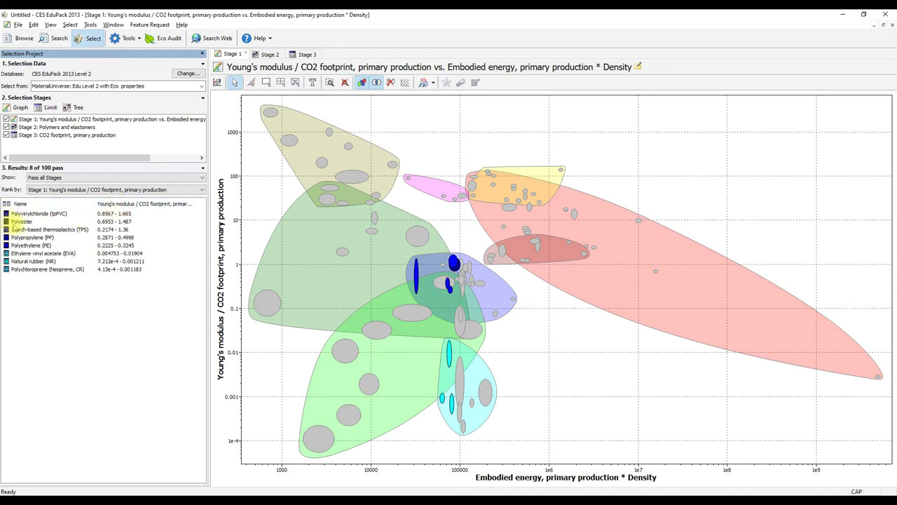
{"action": "left_click", "coordinate": [120, 208]}
- Switch to the Word lab sheet and read section 1.4 Eco Selection Charts: Chair with its procedures 1.4.1.1 to 1.4.1.6
{"action": "left_click", "coordinate": [473, 477]}
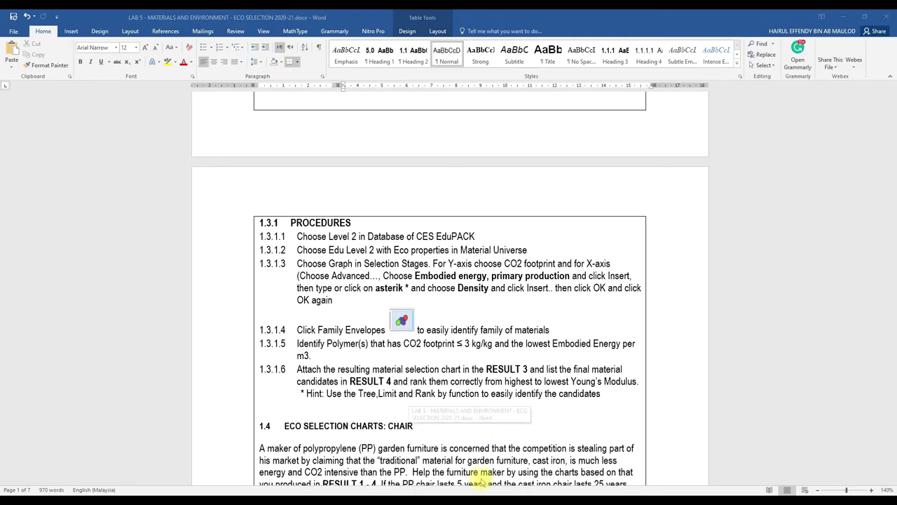
{"action": "scroll", "coordinate": [506, 368], "scroll_direction": "down", "scroll_amount": 1}
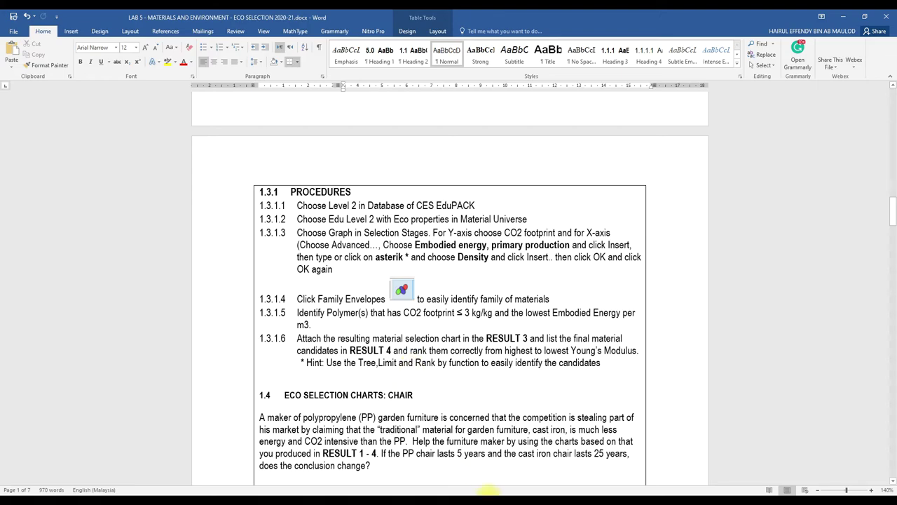
{"action": "left_click", "coordinate": [484, 494]}
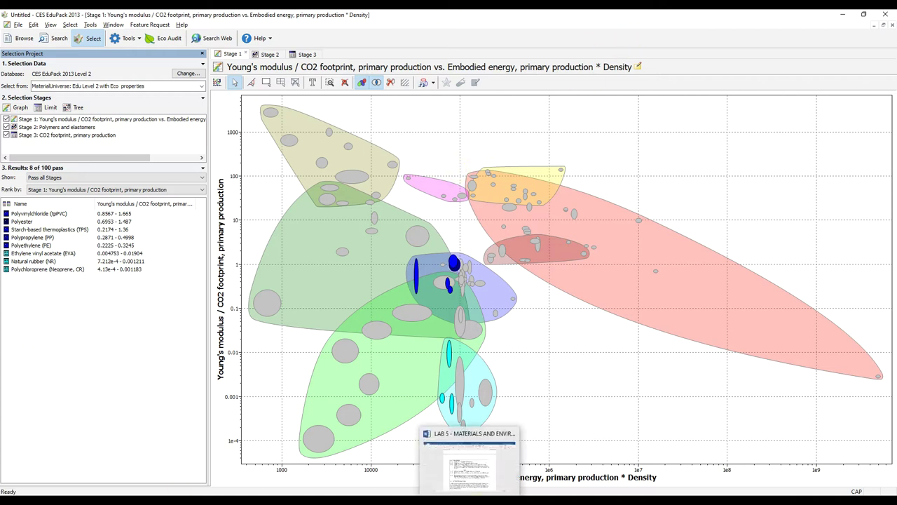
{"action": "left_click", "coordinate": [465, 471]}
{"action": "scroll", "coordinate": [488, 335], "scroll_direction": "down", "scroll_amount": 3}
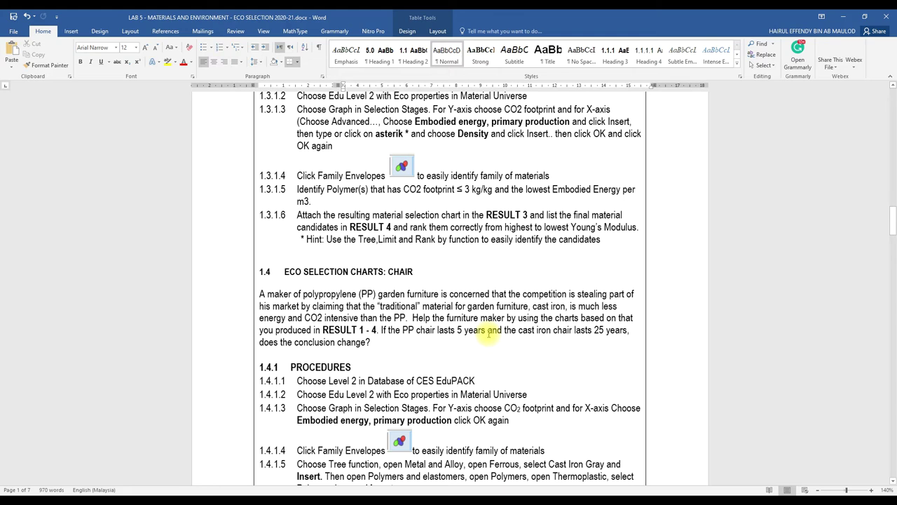
{"action": "scroll", "coordinate": [461, 317], "scroll_direction": "down", "scroll_amount": 5}
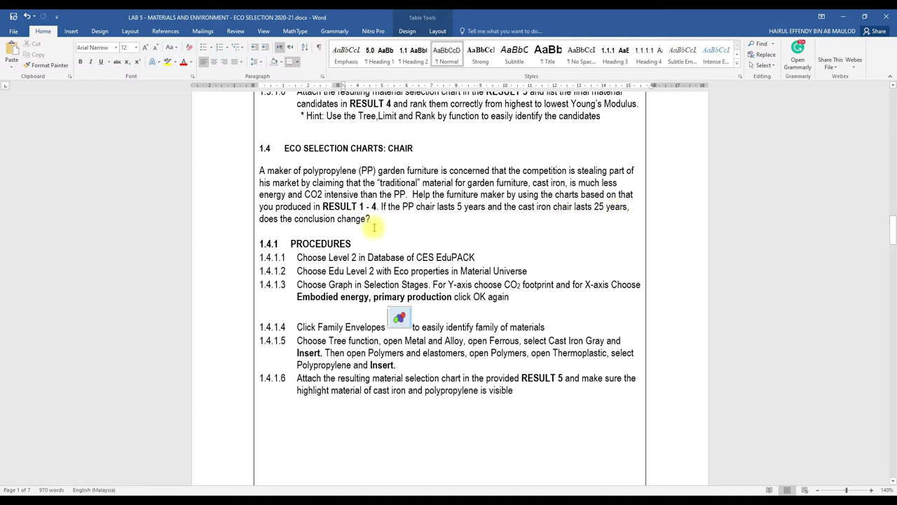
{"action": "scroll", "coordinate": [368, 256], "scroll_direction": "down", "scroll_amount": 1}
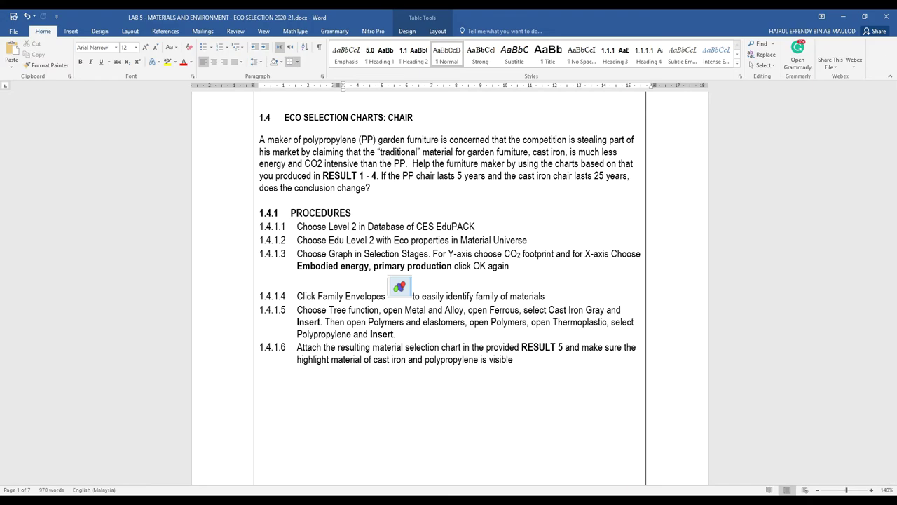
- Switch back to CES EduPack and delete all three selection stages: the graph, the Polymers and elastomers tree and the CO2 footprint limit
{"action": "left_click", "coordinate": [489, 490]}
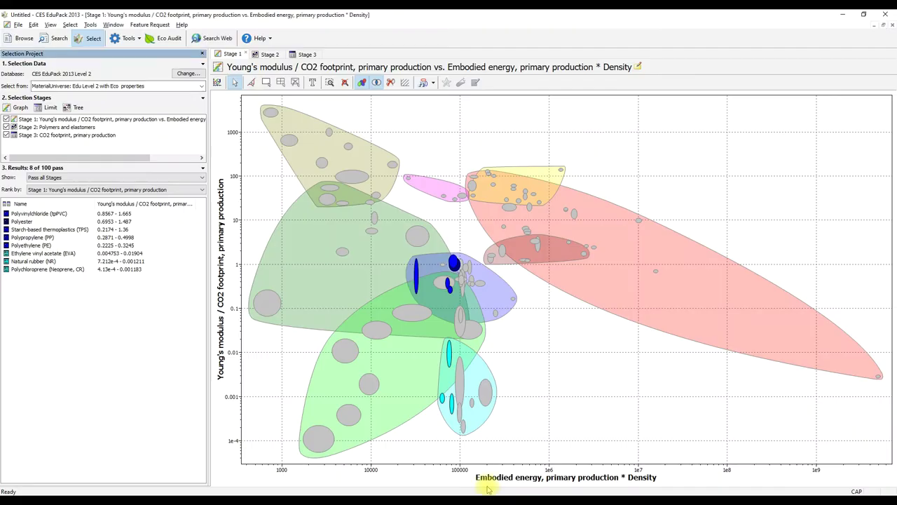
{"action": "left_click", "coordinate": [112, 120]}
{"action": "right_click", "coordinate": [114, 120]}
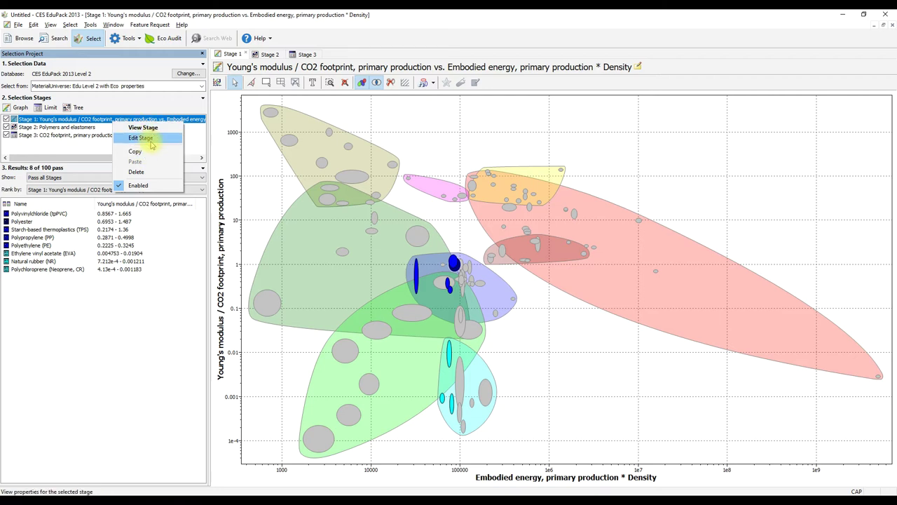
{"action": "left_click", "coordinate": [156, 173]}
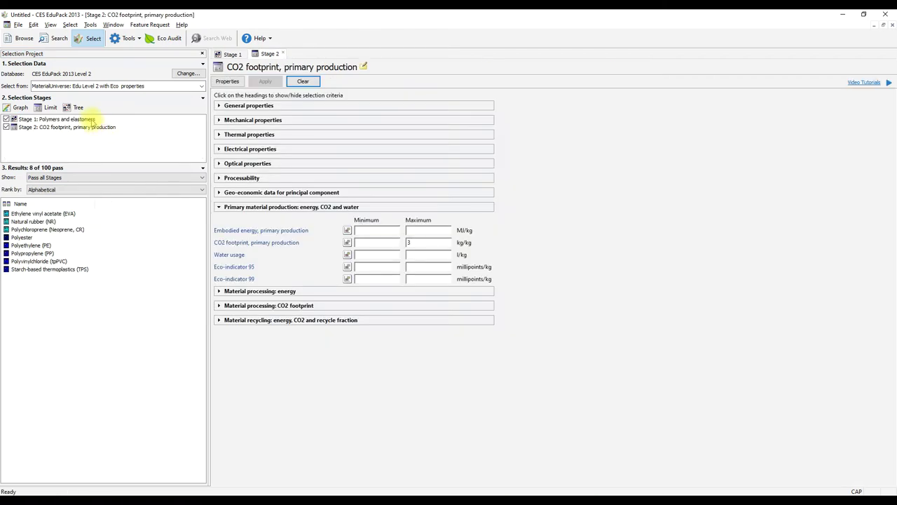
{"action": "left_click", "coordinate": [90, 119]}
{"action": "right_click", "coordinate": [91, 120]}
{"action": "left_click", "coordinate": [120, 169]}
{"action": "left_click", "coordinate": [100, 120]}
{"action": "right_click", "coordinate": [103, 120]}
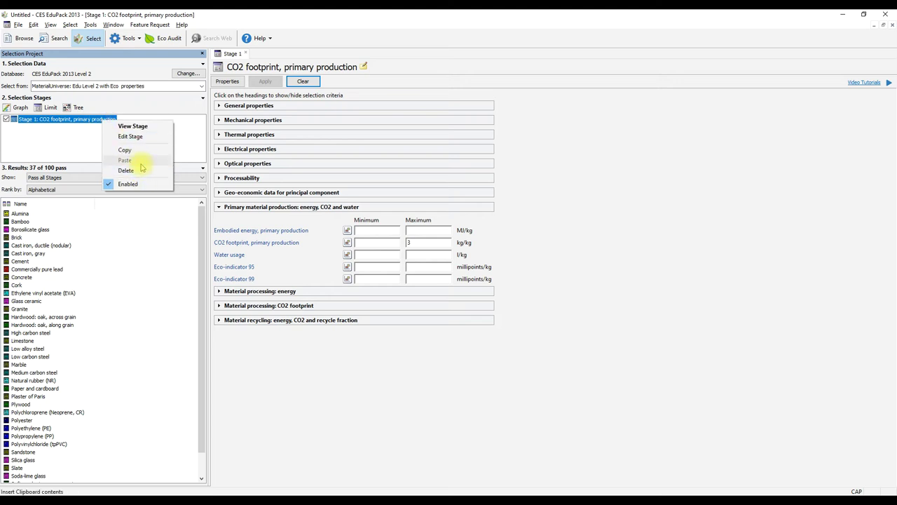
{"action": "left_click", "coordinate": [143, 173]}
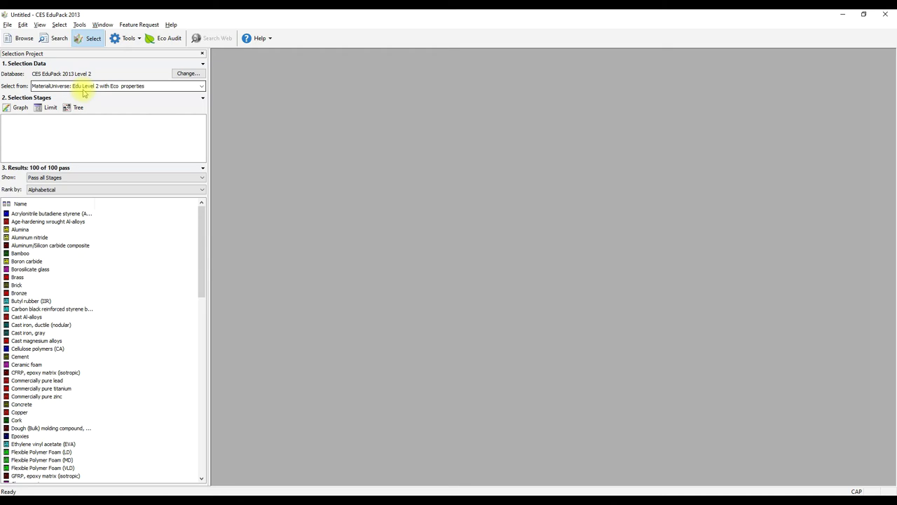
- Start a new graph stage with CO2 footprint, primary production from Primary material production: energy, CO2 and water on the Y-axis
{"action": "left_click", "coordinate": [20, 107]}
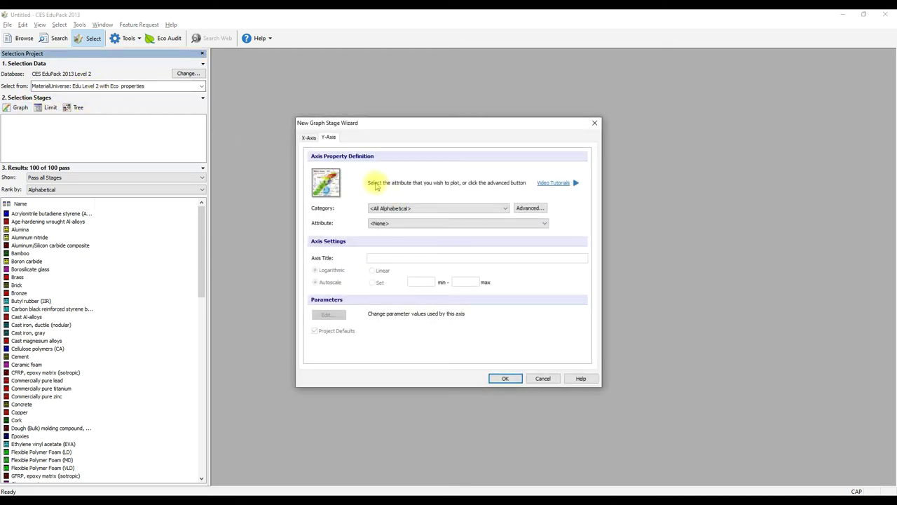
{"action": "left_click", "coordinate": [420, 208]}
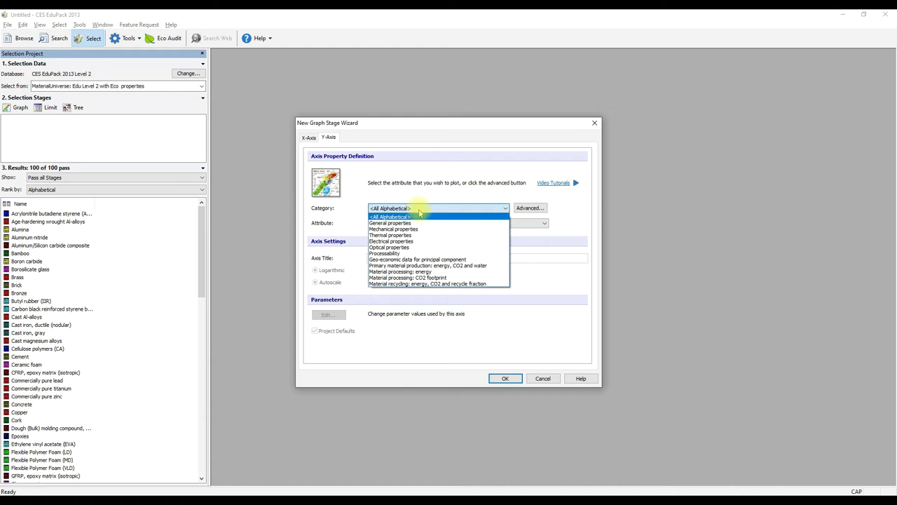
{"action": "left_click", "coordinate": [432, 265]}
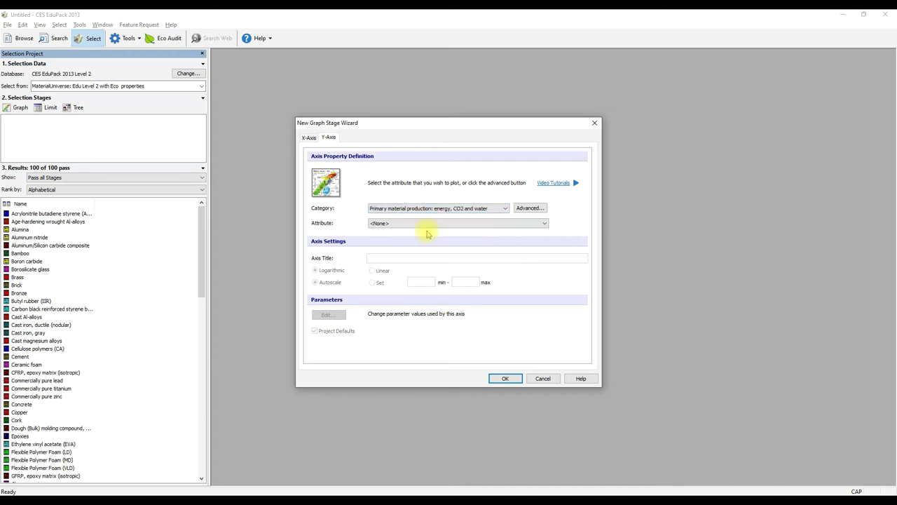
{"action": "left_click", "coordinate": [425, 223]}
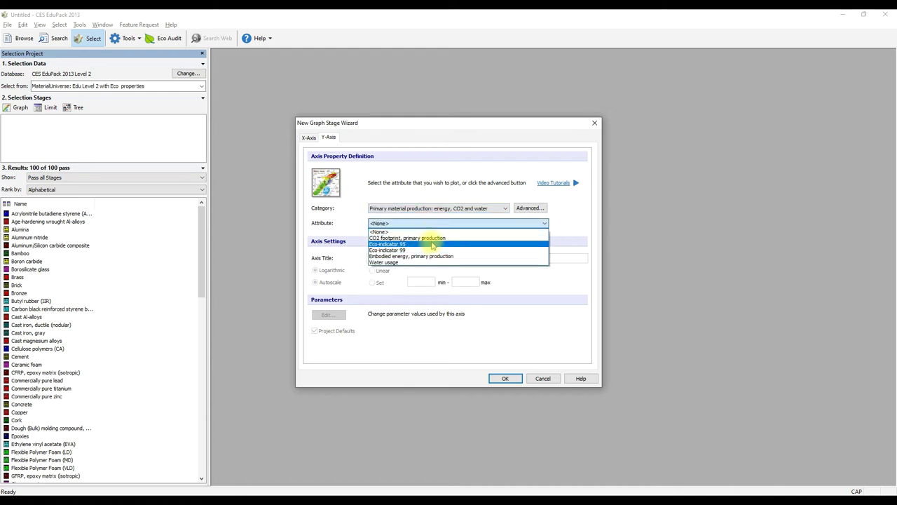
{"action": "left_click", "coordinate": [430, 239]}
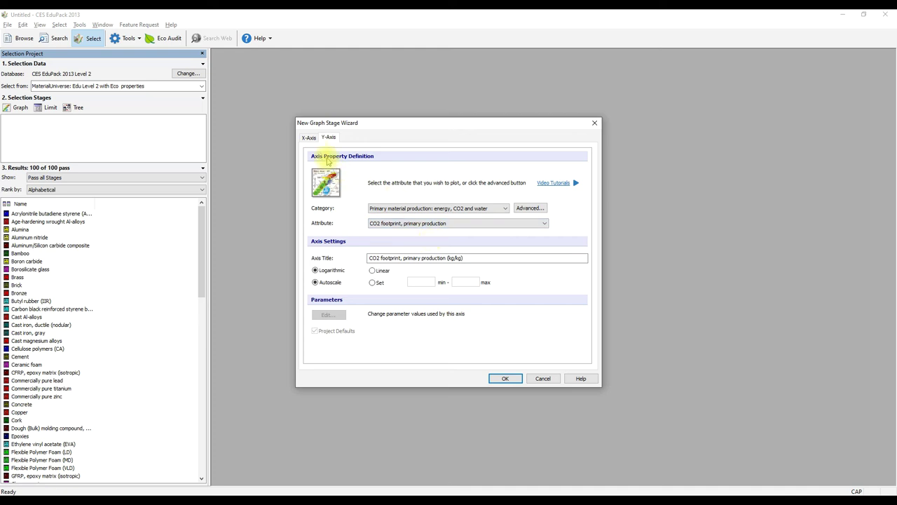
- Set the X-axis to Embodied energy, primary production, and create the graph with family envelopes shown
{"action": "left_click", "coordinate": [307, 137]}
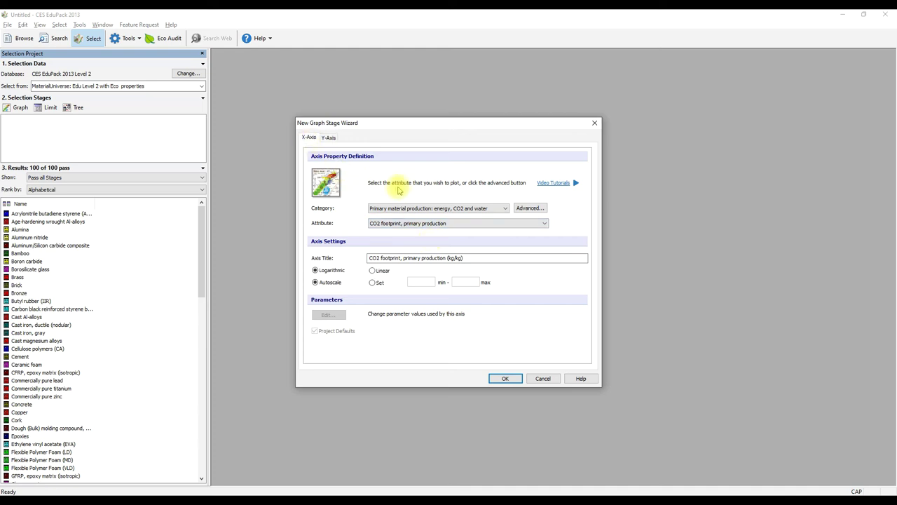
{"action": "left_click", "coordinate": [438, 206]}
{"action": "left_click", "coordinate": [447, 266]}
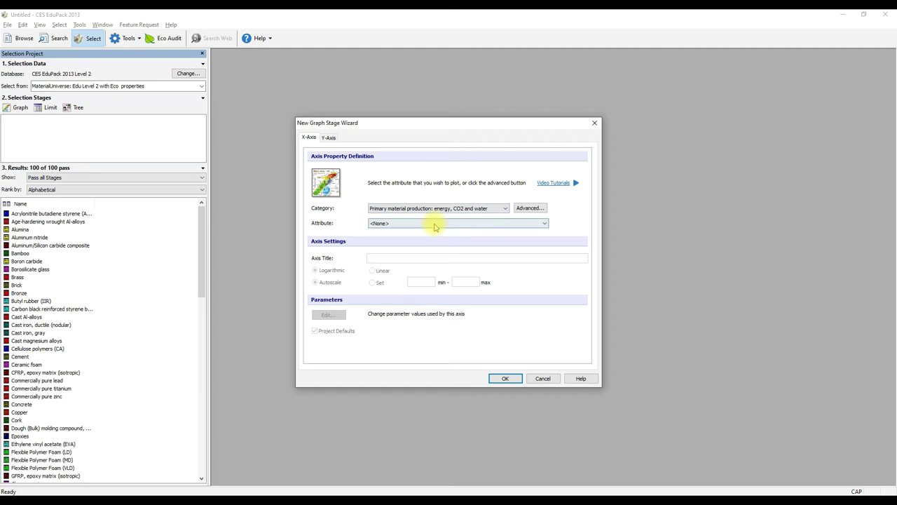
{"action": "left_click", "coordinate": [432, 224]}
{"action": "left_click", "coordinate": [433, 257]}
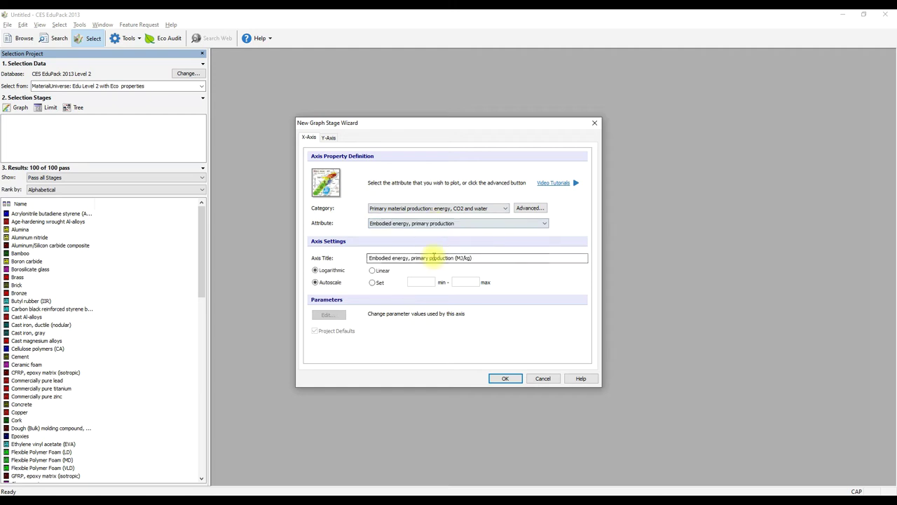
{"action": "left_click", "coordinate": [504, 378]}
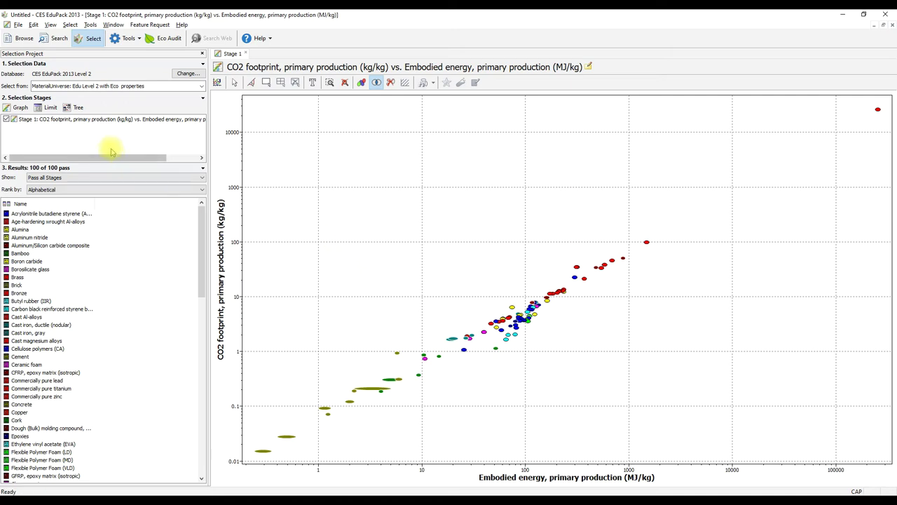
{"action": "left_click", "coordinate": [360, 84]}
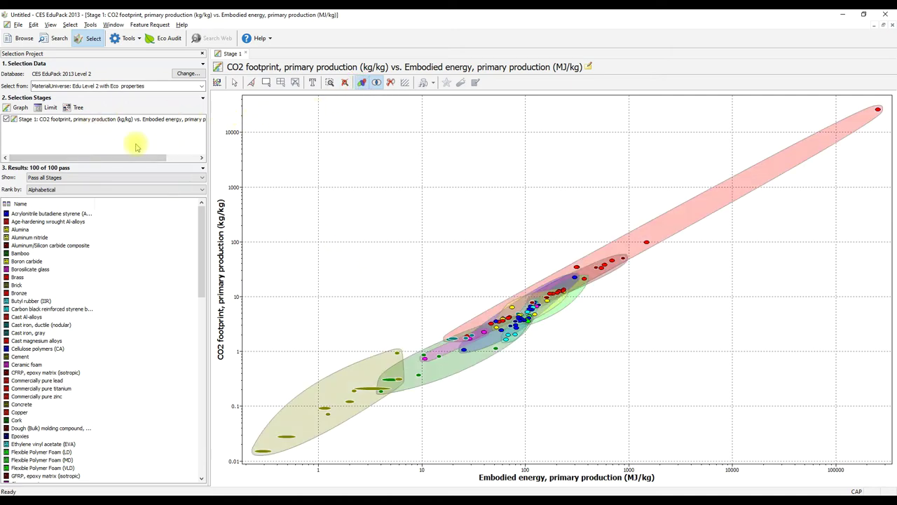
- Start a tree stage and insert Cast iron, ductile from the Ferrous folder of Metals and alloys
{"action": "left_click", "coordinate": [63, 119]}
{"action": "left_click", "coordinate": [74, 107]}
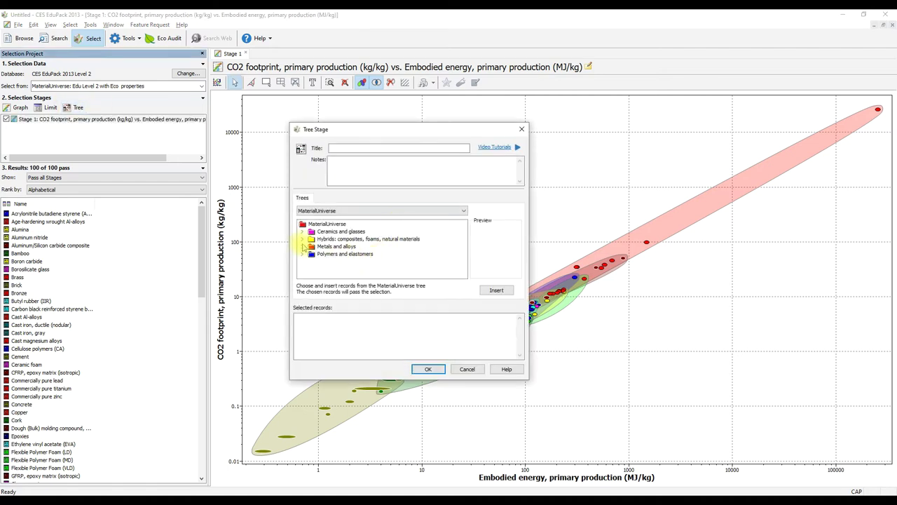
{"action": "left_click", "coordinate": [302, 246]}
{"action": "left_click", "coordinate": [311, 254]}
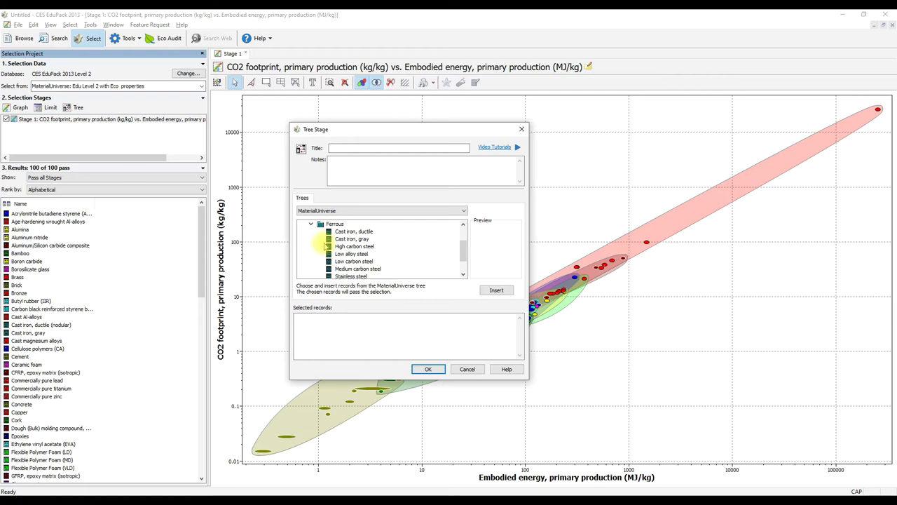
{"action": "left_click", "coordinate": [351, 232]}
{"action": "left_click", "coordinate": [497, 289]}
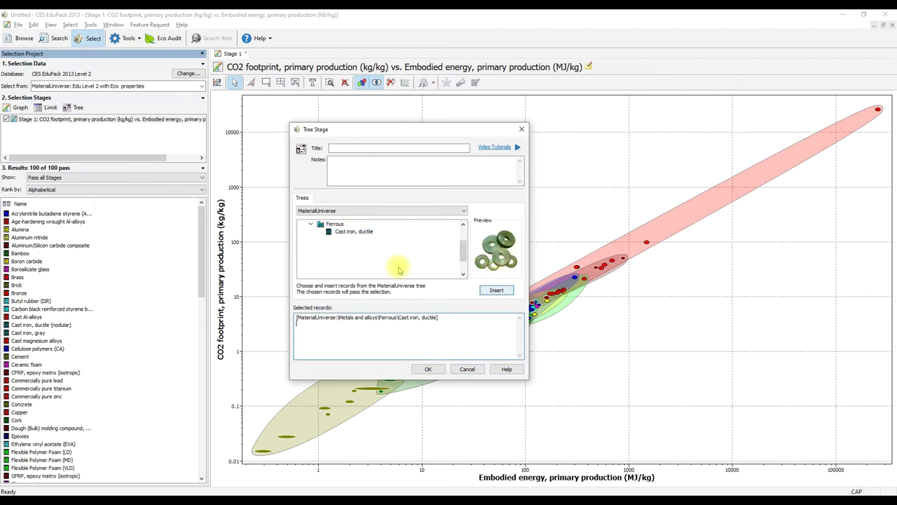
- Add Polypropylene (PP) from Polymers and elastomers, Polymers, Thermoplastics to the selected records and create the tree stage
{"action": "left_click", "coordinate": [311, 224]}
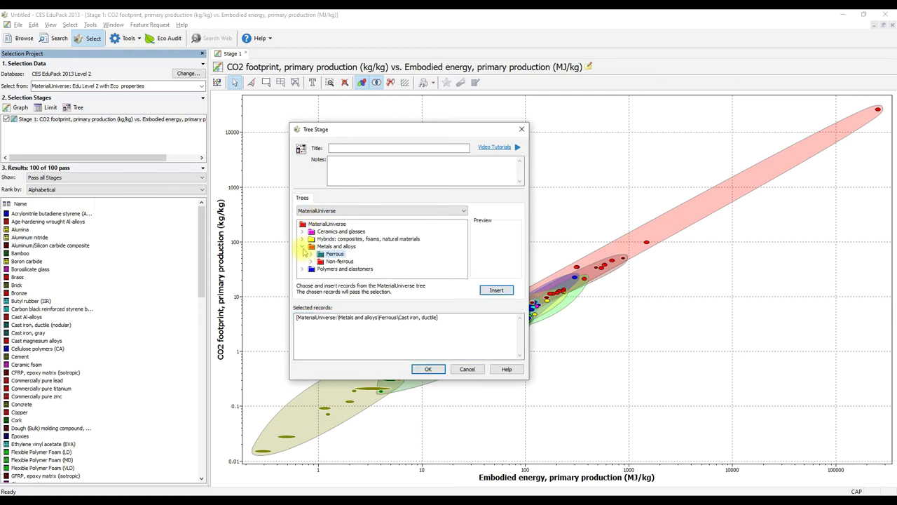
{"action": "left_click", "coordinate": [303, 248]}
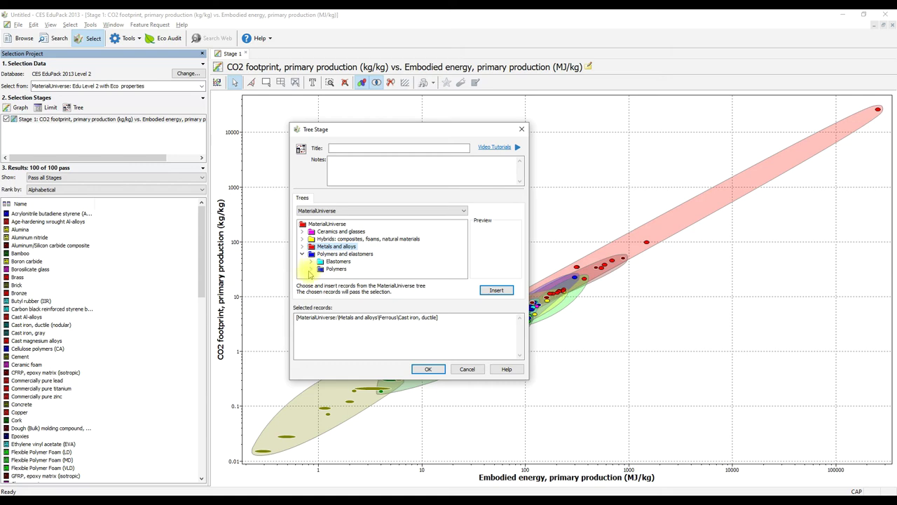
{"action": "left_click", "coordinate": [312, 268]}
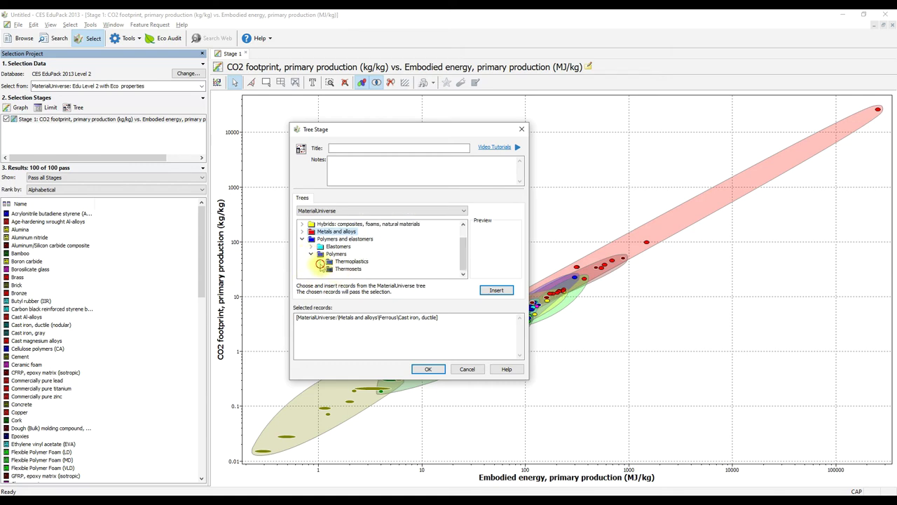
{"action": "left_click", "coordinate": [321, 262]}
{"action": "scroll", "coordinate": [337, 264], "scroll_direction": "down", "scroll_amount": 5}
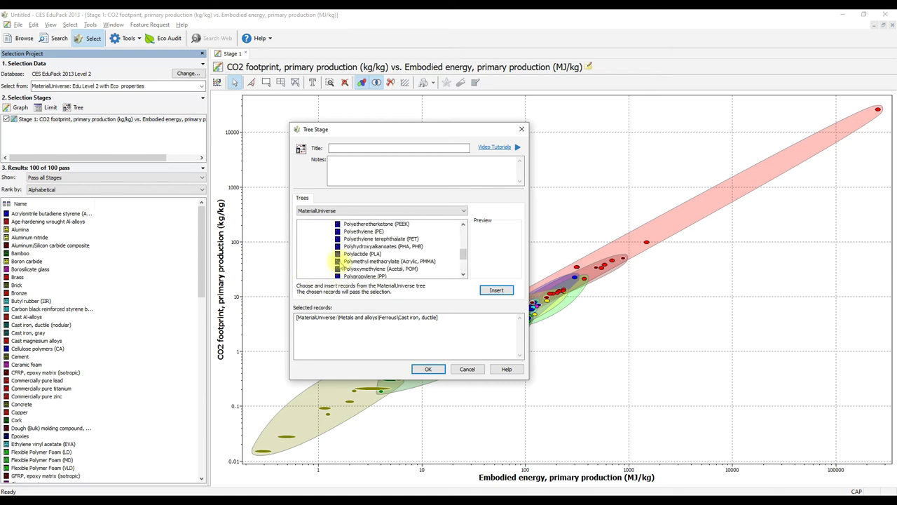
{"action": "left_click", "coordinate": [361, 275]}
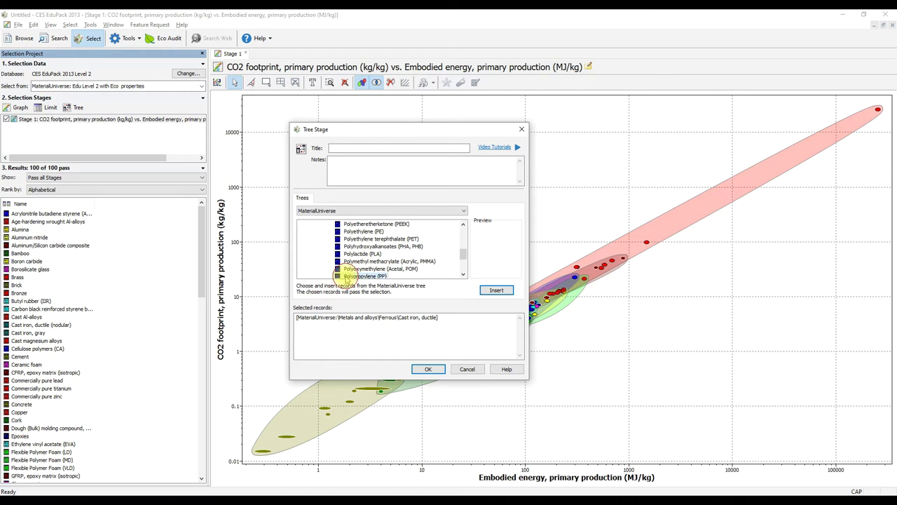
{"action": "left_click", "coordinate": [495, 290]}
{"action": "left_click", "coordinate": [435, 370]}
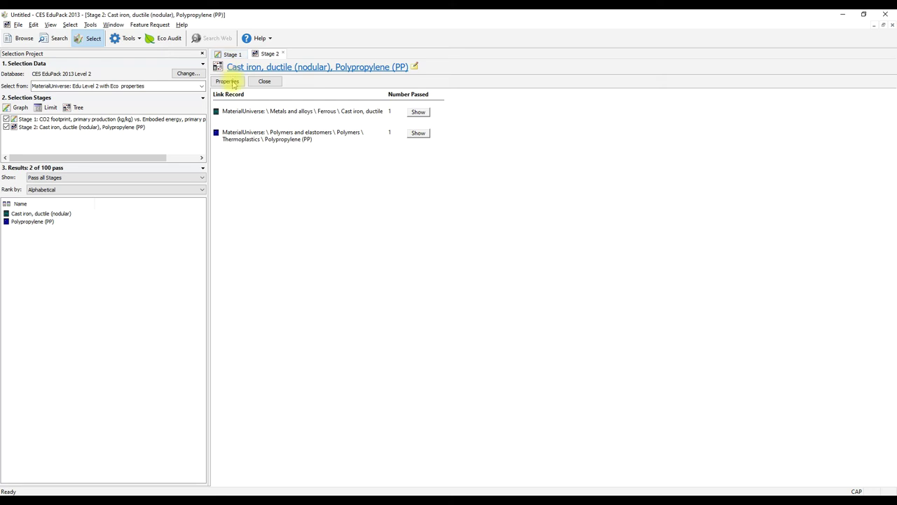
- Label the Cast iron, ductile (nodular) and Polypropylene (PP) bubbles on the Stage 1 graph, placing both labels clear of the envelopes
{"action": "left_click", "coordinate": [232, 54]}
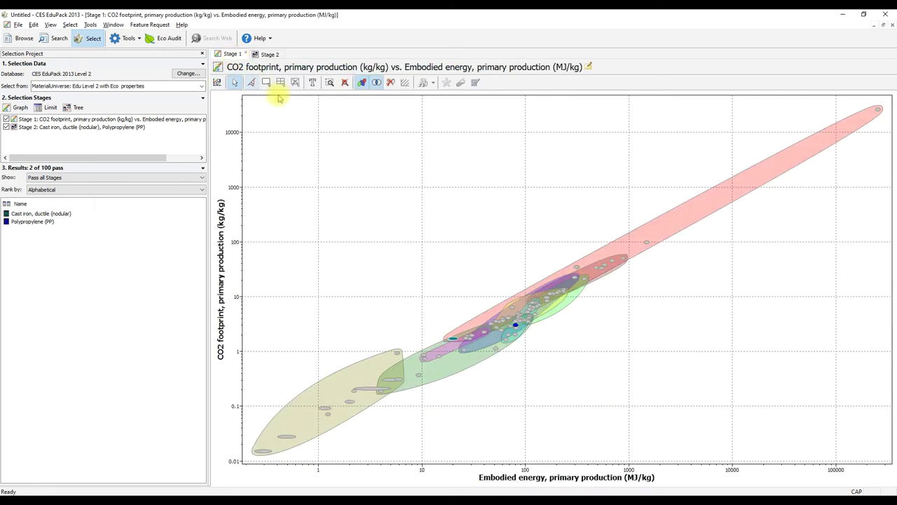
{"action": "left_click_drag", "start_coordinate": [452, 342], "coordinate": [361, 292]}
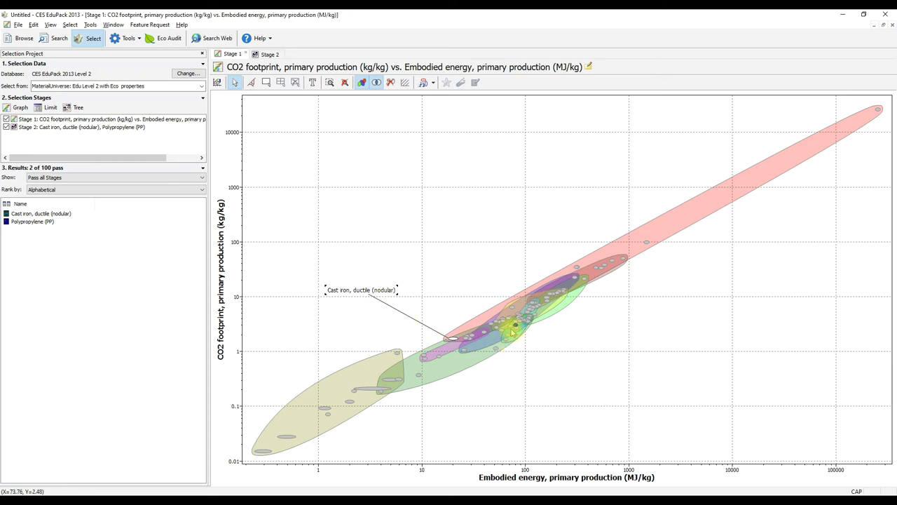
{"action": "left_click_drag", "start_coordinate": [518, 325], "coordinate": [492, 267]}
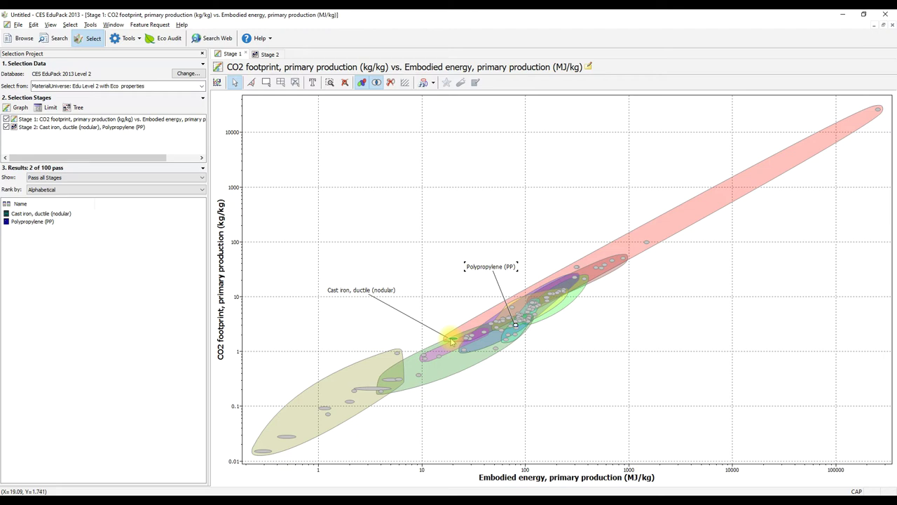
{"action": "left_click", "coordinate": [26, 213]}
{"action": "right_click", "coordinate": [26, 214]}
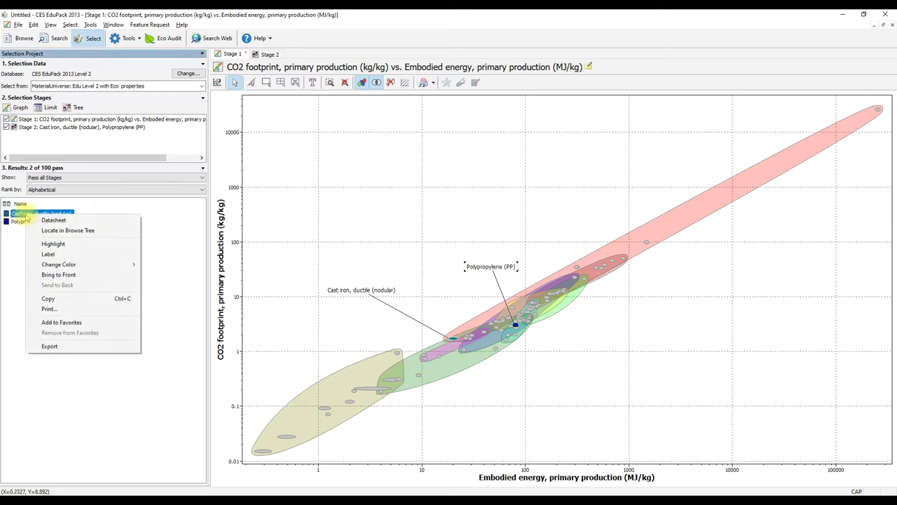
{"action": "left_click", "coordinate": [160, 203]}
- Edit the Stage 2 tree stage and remove Cast iron, ductile from its selected records
{"action": "right_click", "coordinate": [129, 128]}
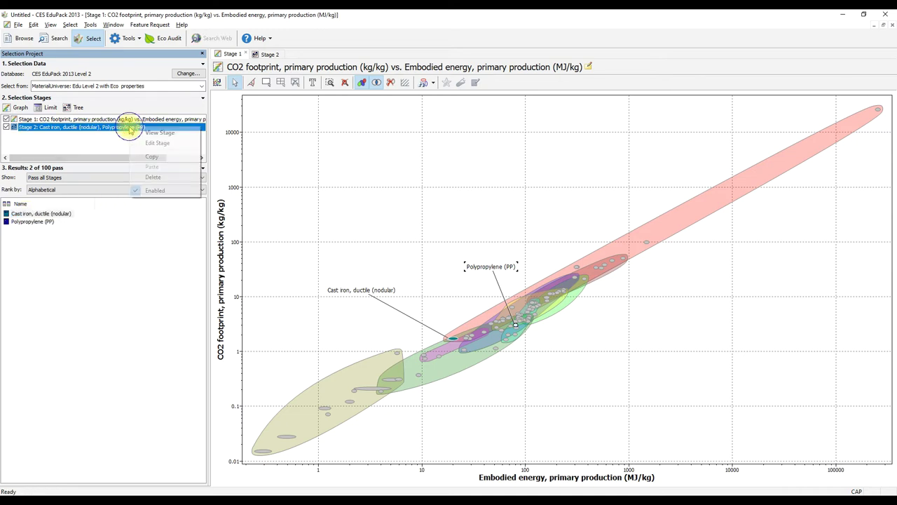
{"action": "left_click", "coordinate": [144, 142]}
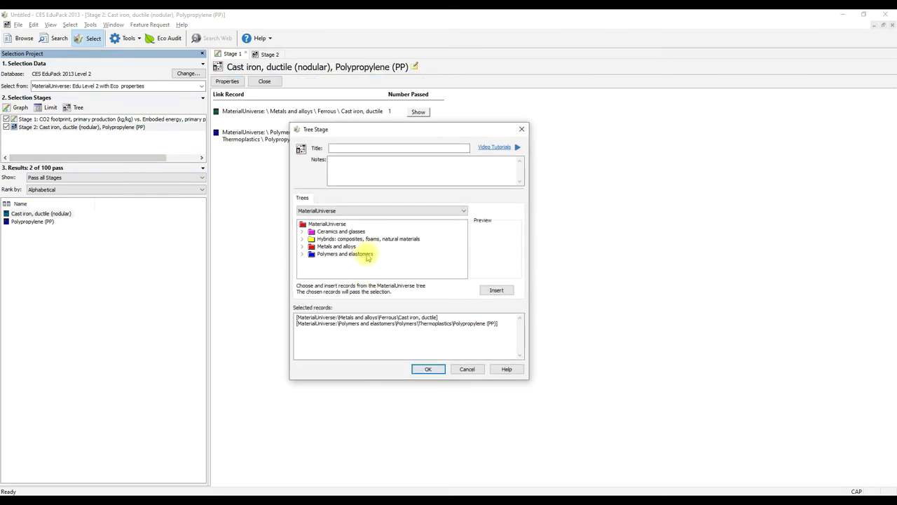
{"action": "left_click_drag", "start_coordinate": [452, 316], "coordinate": [171, 305]}
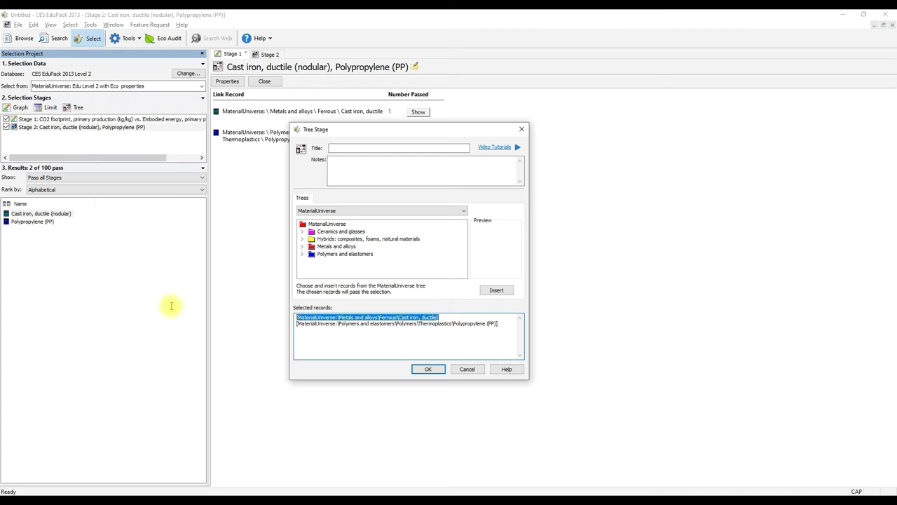
{"action": "key", "text": "Delete"}
- Insert Cast iron, gray from the Ferrous folder of Metals and alloys into the Stage 2 selected records
{"action": "left_click", "coordinate": [300, 246]}
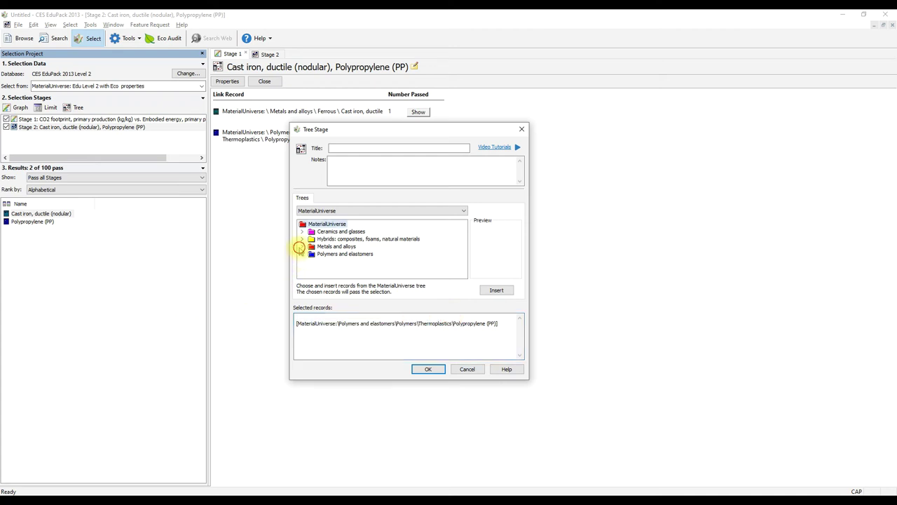
{"action": "left_click", "coordinate": [302, 247]}
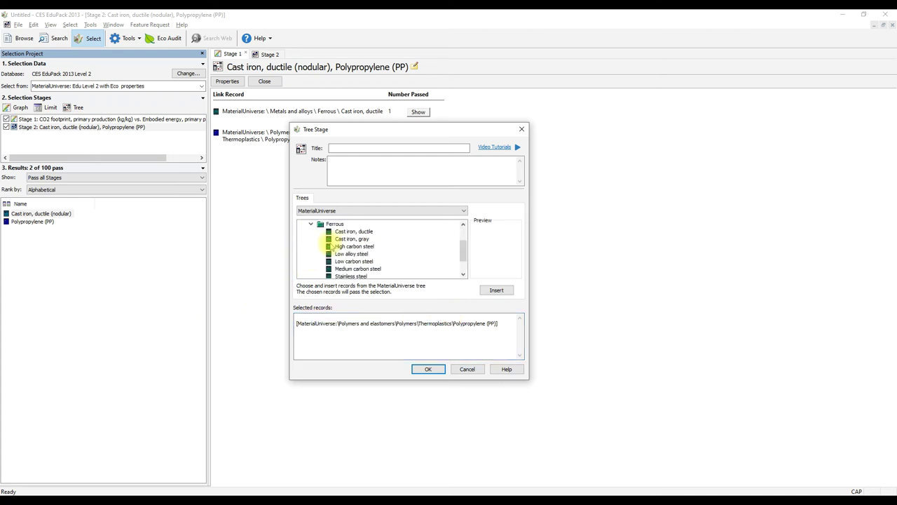
{"action": "left_click", "coordinate": [351, 239]}
{"action": "left_click", "coordinate": [497, 289]}
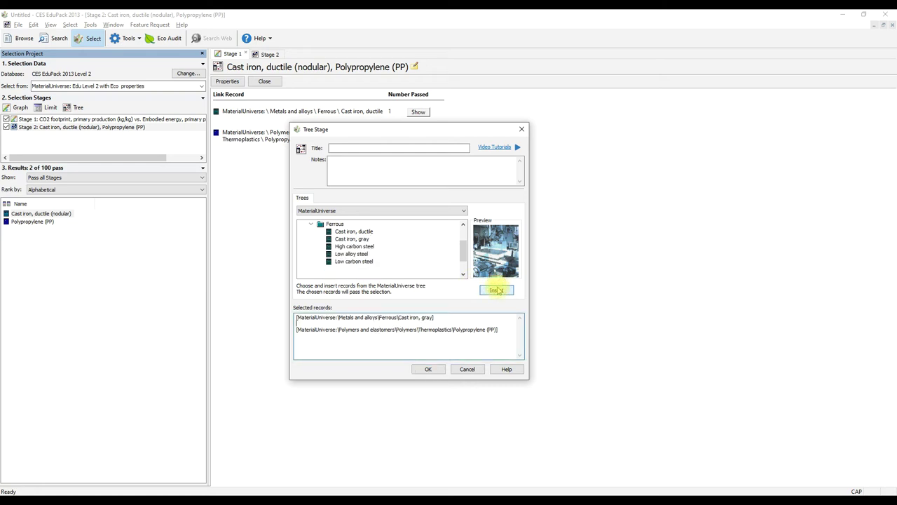